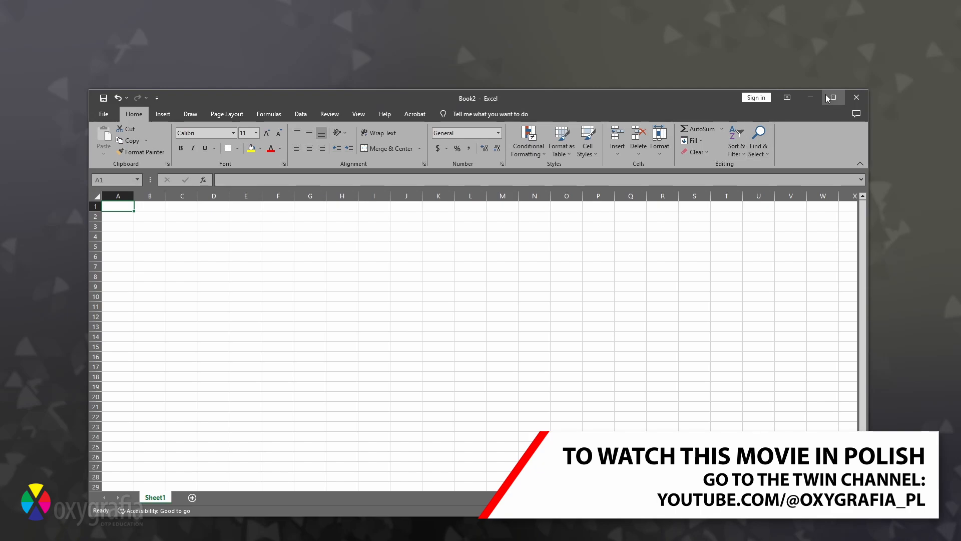
Enter the header "date" in A1 and the date 2030-01-01 in A2, widening column A to fit.
{"action": "left_click", "coordinate": [833, 97]}
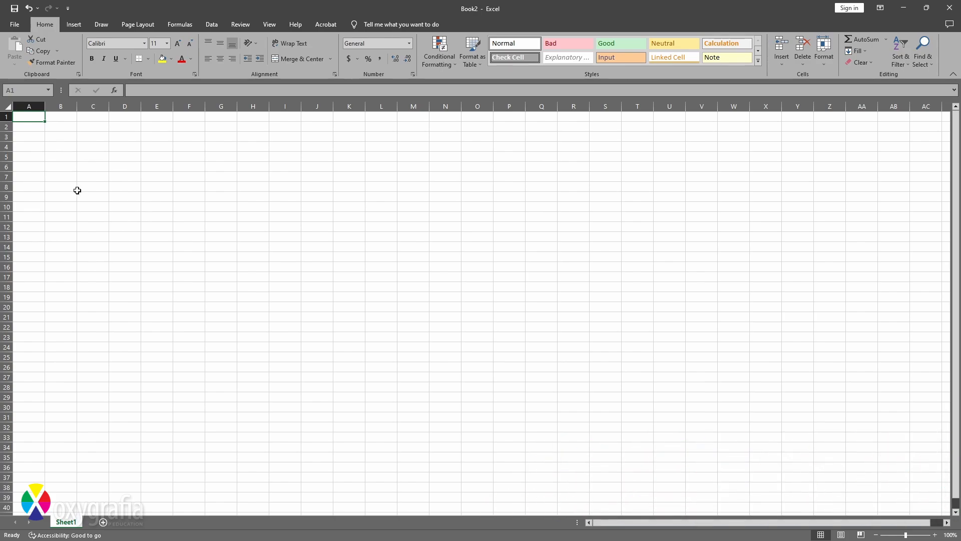
{"action": "type", "text": "date"}
{"action": "key", "text": "Return"}
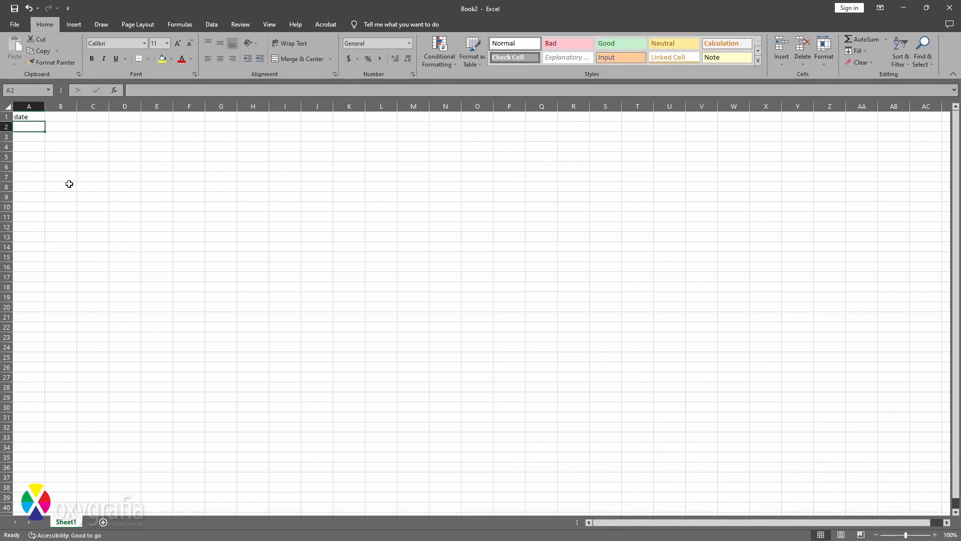
{"action": "type", "text": "20"}
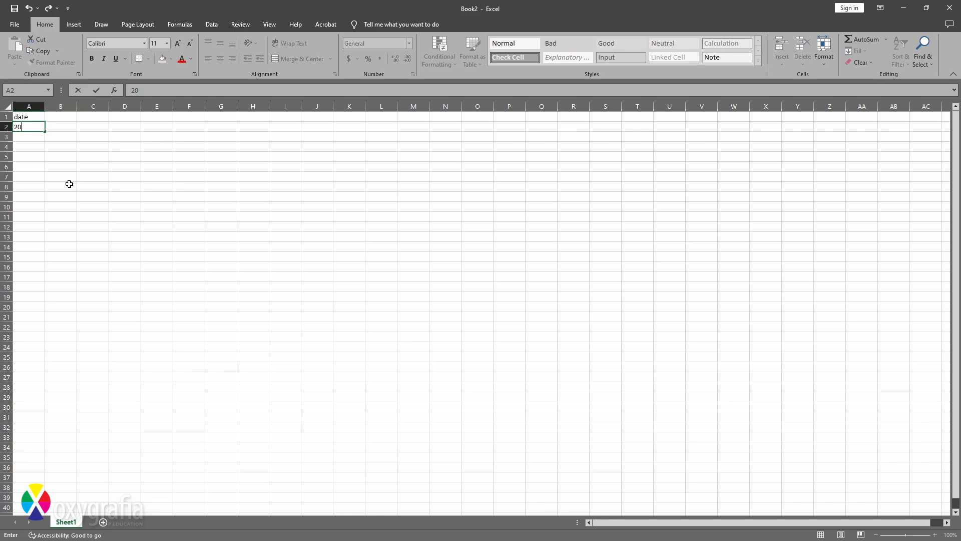
{"action": "type", "text": "30-01-01"}
{"action": "key", "text": "Return"}
{"action": "left_click_drag", "start_coordinate": [45, 106], "coordinate": [62, 106]}
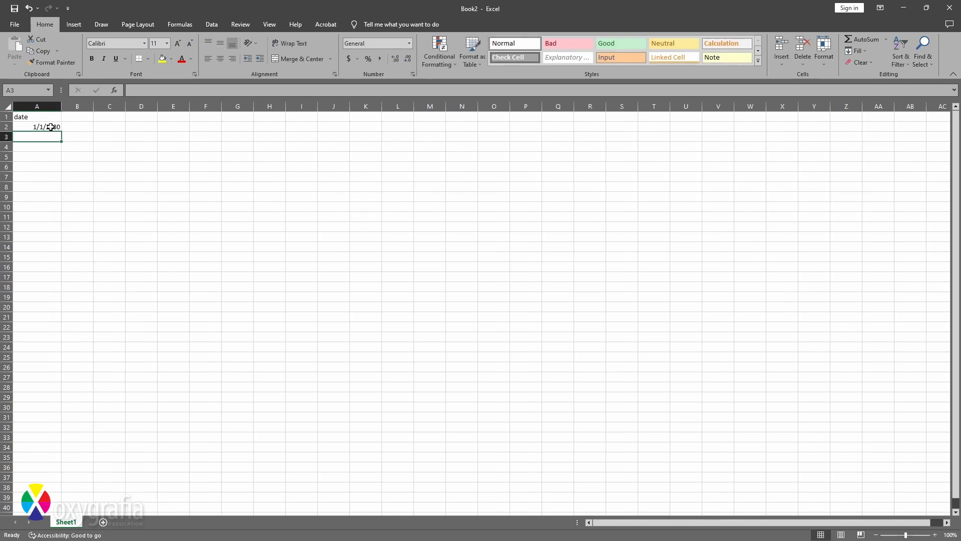
Format cell A2 with the Date type 2012-03-14.
{"action": "left_click", "coordinate": [51, 128]}
{"action": "key", "text": "ctrl+1"}
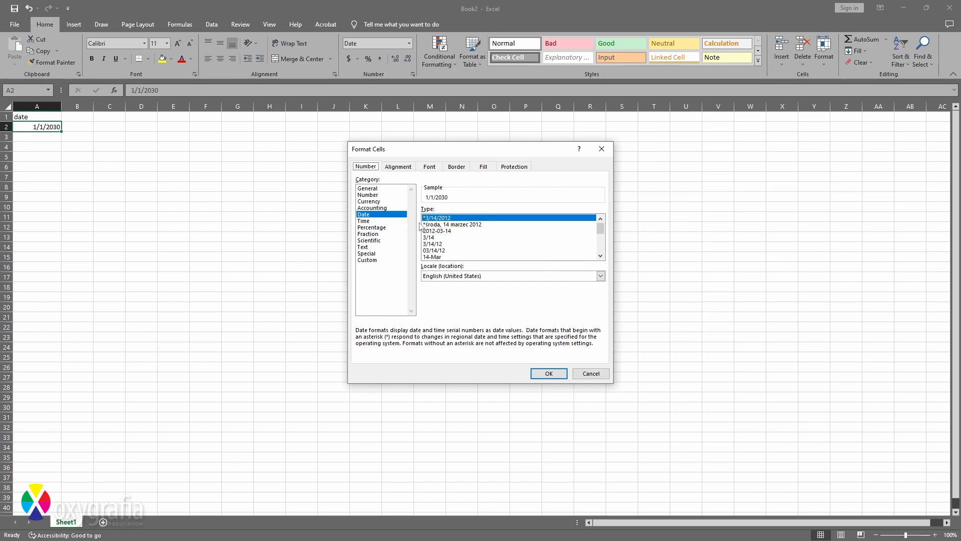
{"action": "left_click", "coordinate": [436, 231]}
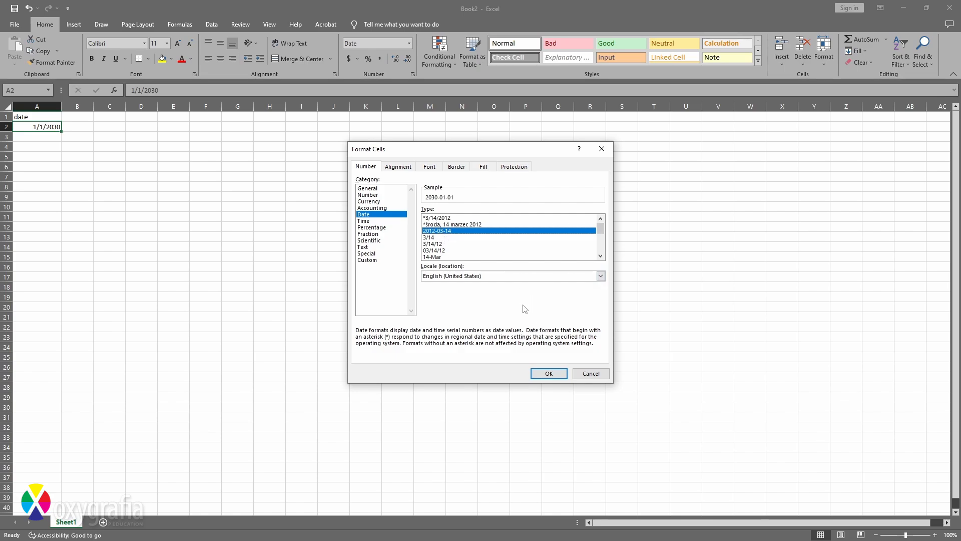
{"action": "left_click", "coordinate": [549, 373]}
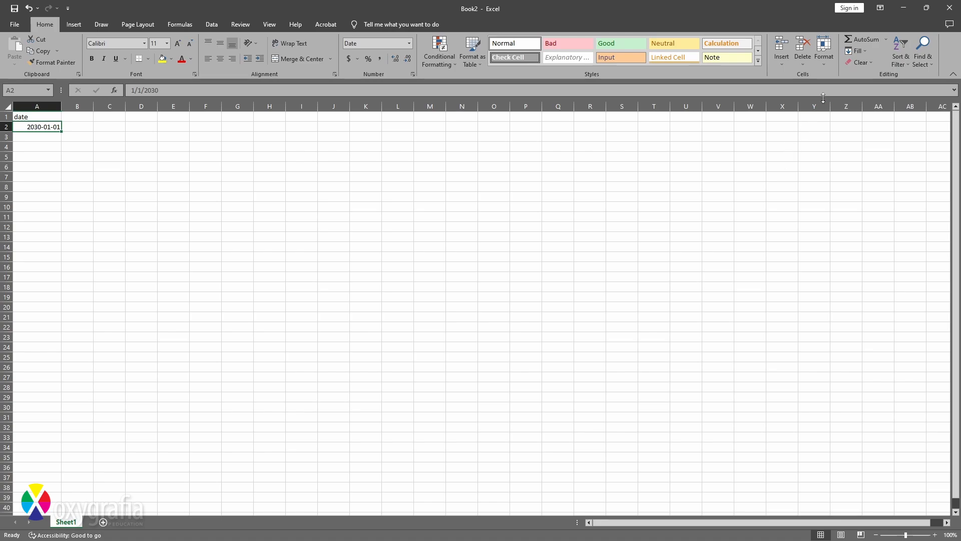
Fill a daily date series down column A from A2 with the stop value 2030-12-31 and check its end.
{"action": "left_click", "coordinate": [856, 51]}
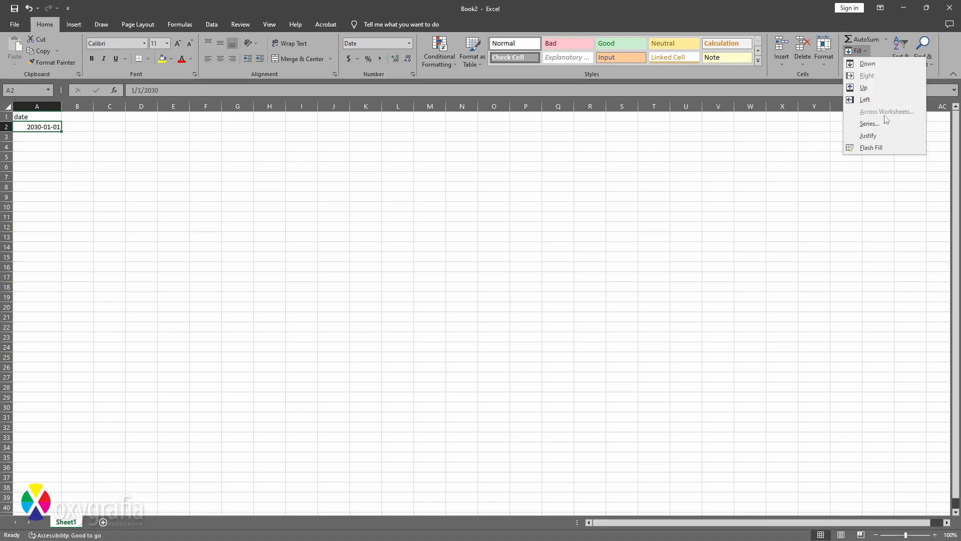
{"action": "left_click", "coordinate": [882, 124]}
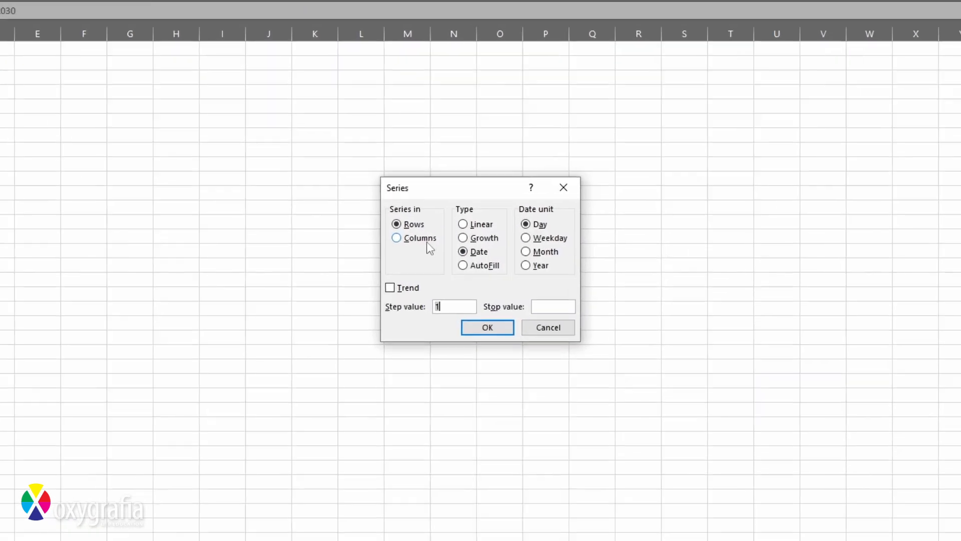
{"action": "left_click", "coordinate": [437, 248]}
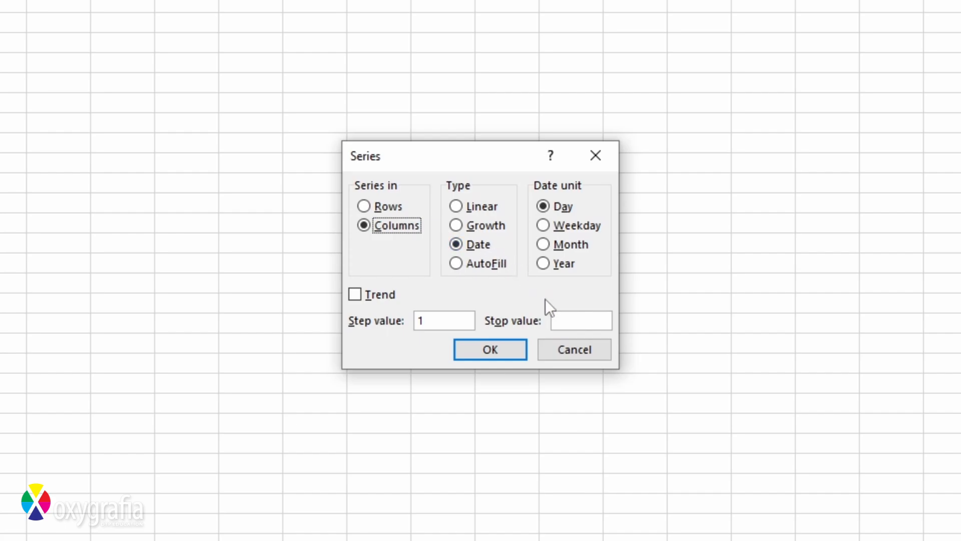
{"action": "left_click", "coordinate": [562, 321]}
{"action": "type", "text": "2030-"}
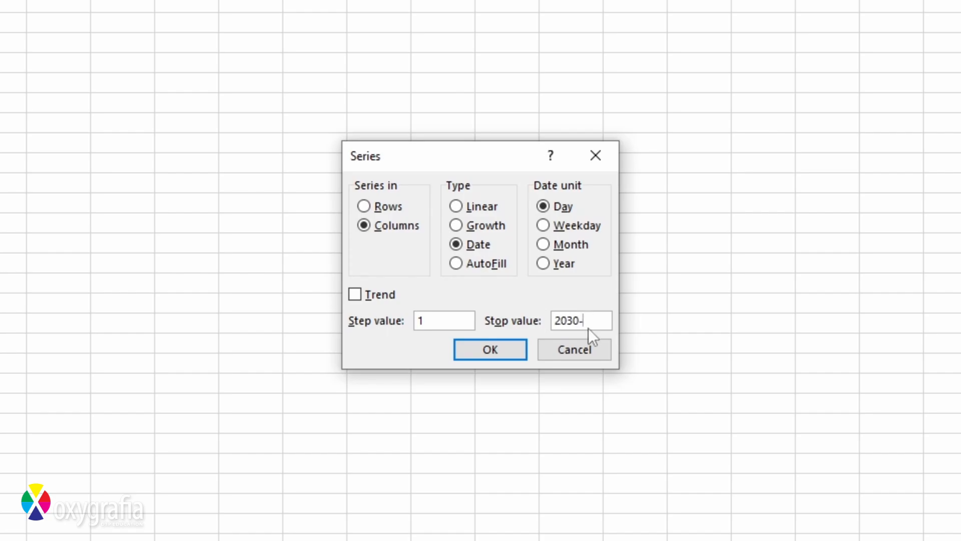
{"action": "type", "text": "12-31"}
{"action": "key", "text": "Return"}
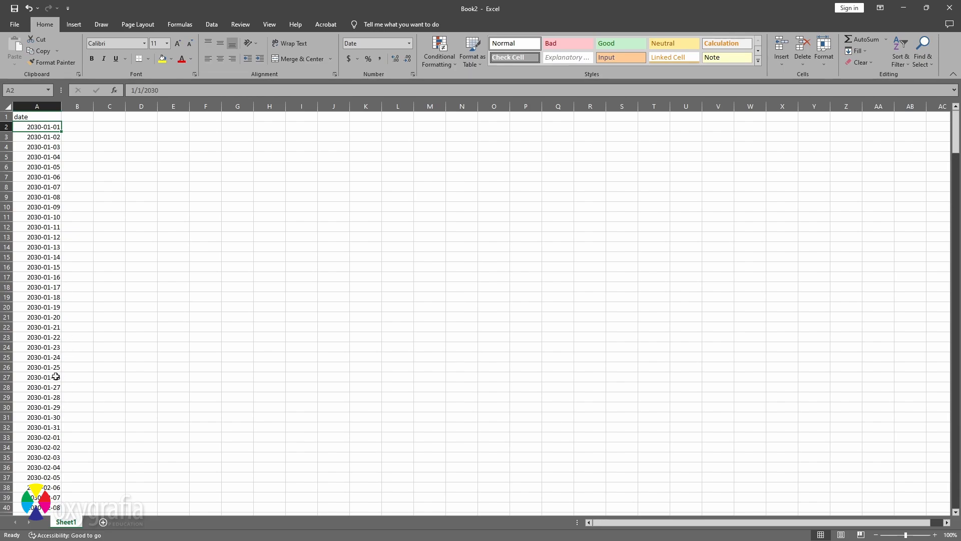
{"action": "key", "text": "ctrl+Down"}
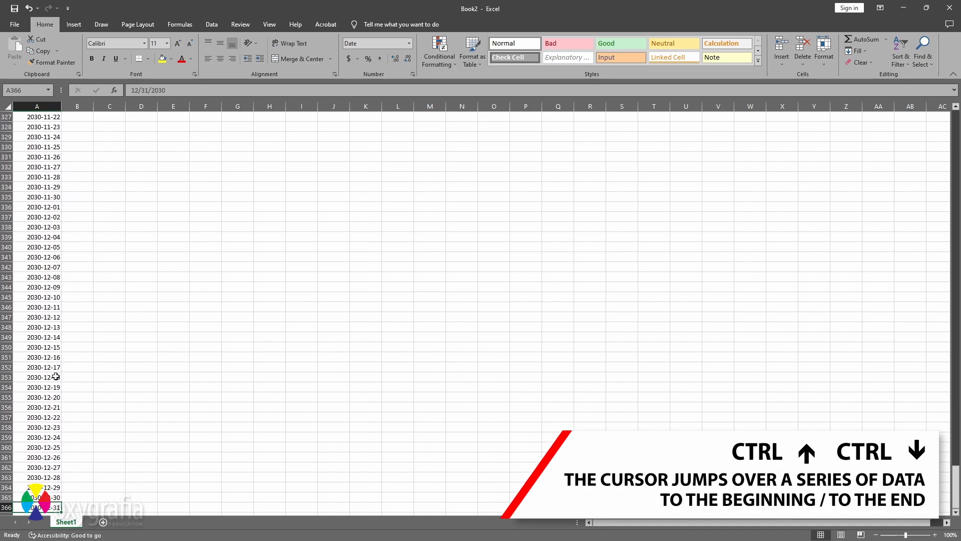
{"action": "scroll", "coordinate": [56, 377], "scroll_direction": "down", "scroll_amount": 1}
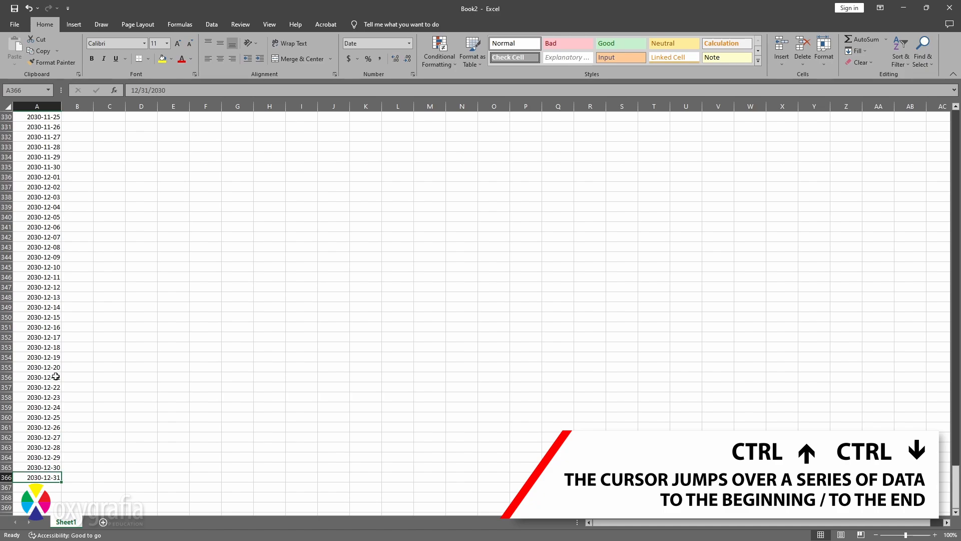
{"action": "key", "text": "ctrl+Up"}
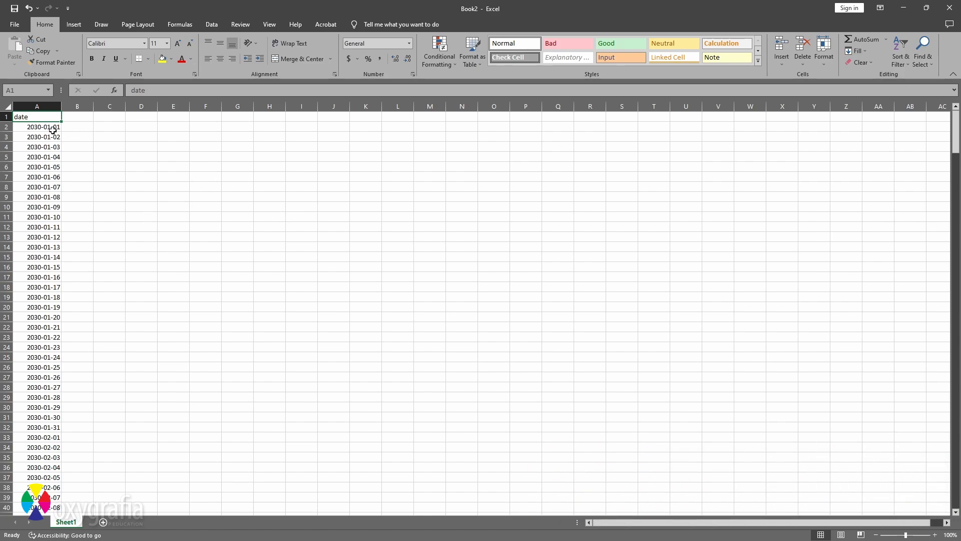
Enter the column header "weekend" in cell B1.
{"action": "left_click", "coordinate": [91, 119]}
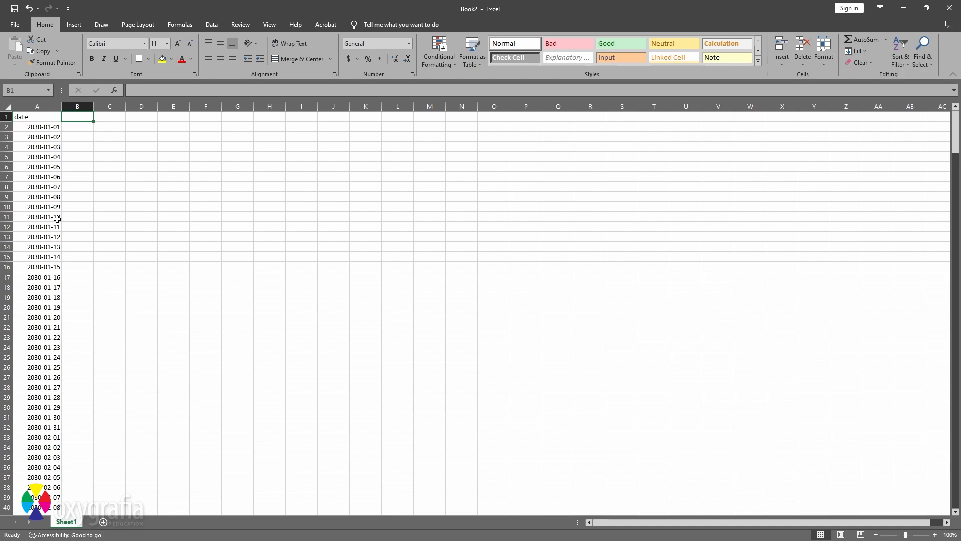
{"action": "type", "text": "wee"}
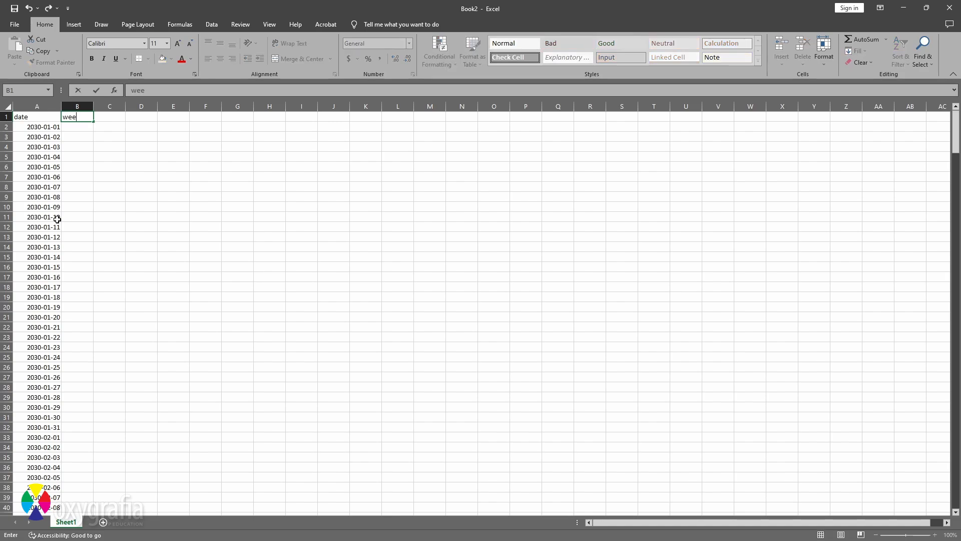
{"action": "type", "text": "kend"}
{"action": "key", "text": "Return"}
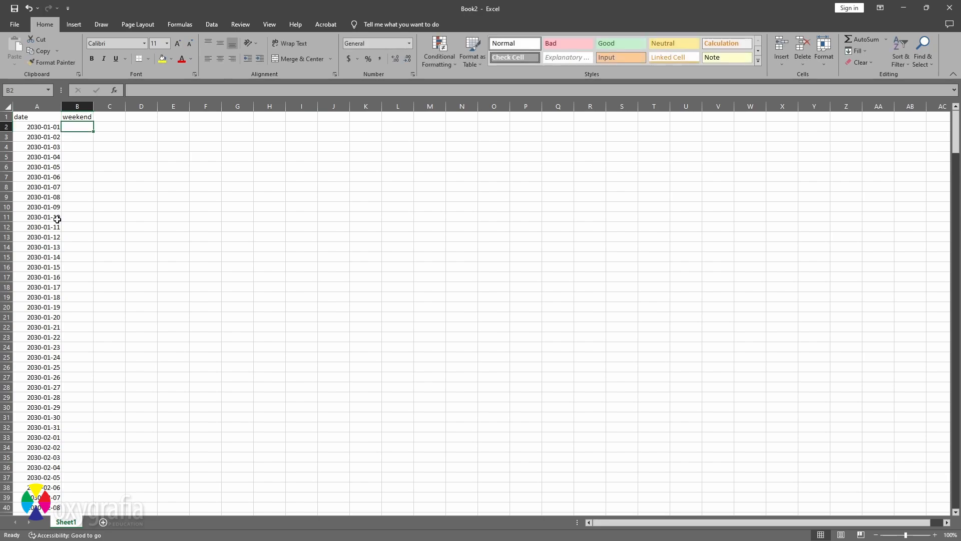
Write the formula =WEEKDAY(A2,2) in B2, choosing the return type that numbers Monday as 1 through Sunday as 7.
{"action": "type", "text": "=week"}
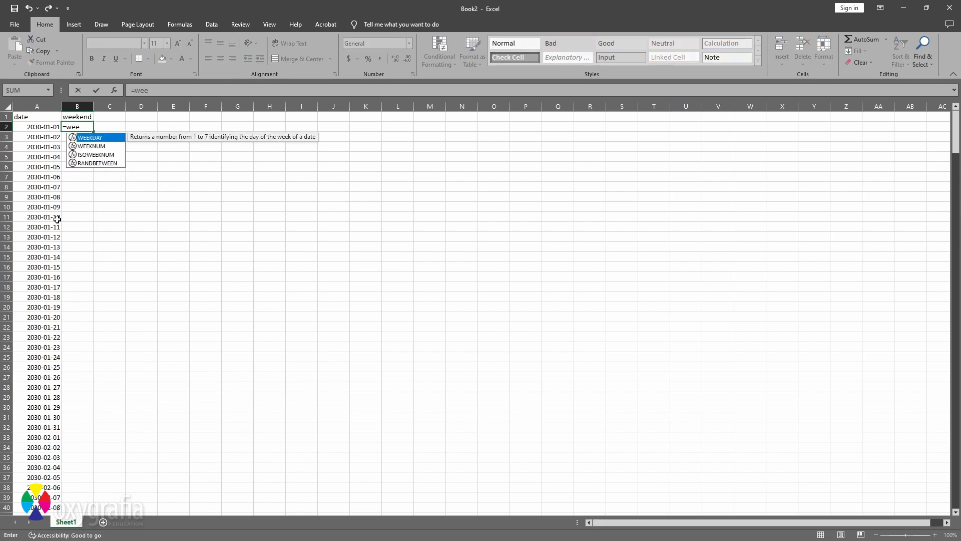
{"action": "key", "text": "Tab"}
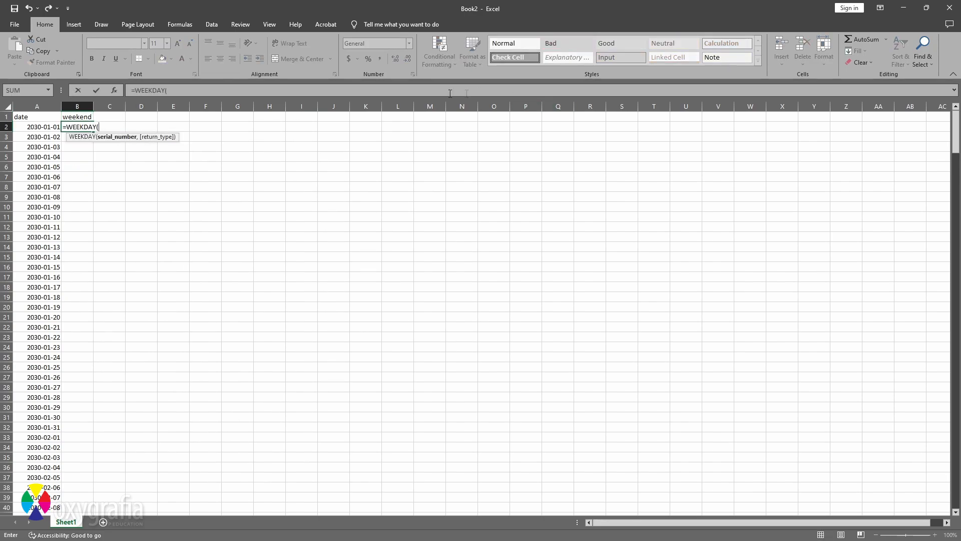
{"action": "left_click", "coordinate": [50, 127]}
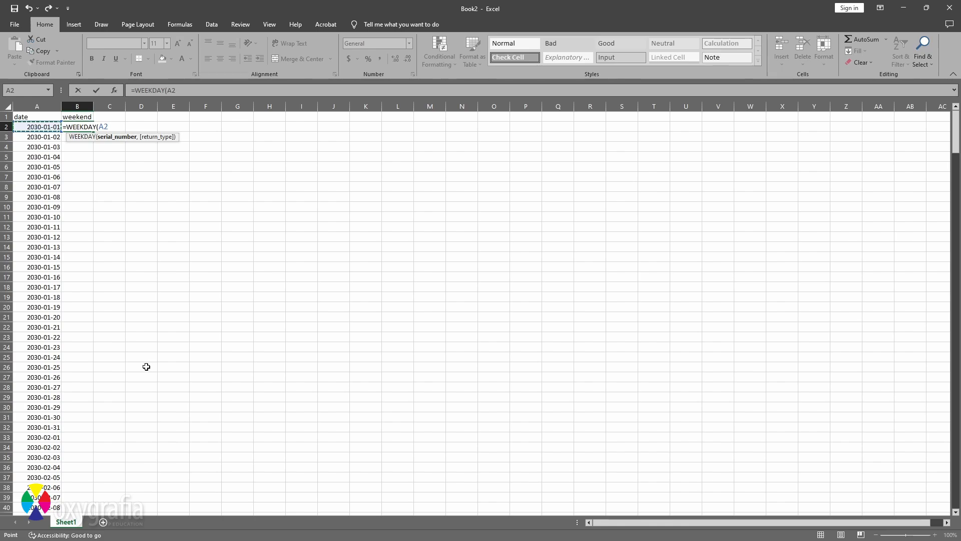
{"action": "type", "text": ","}
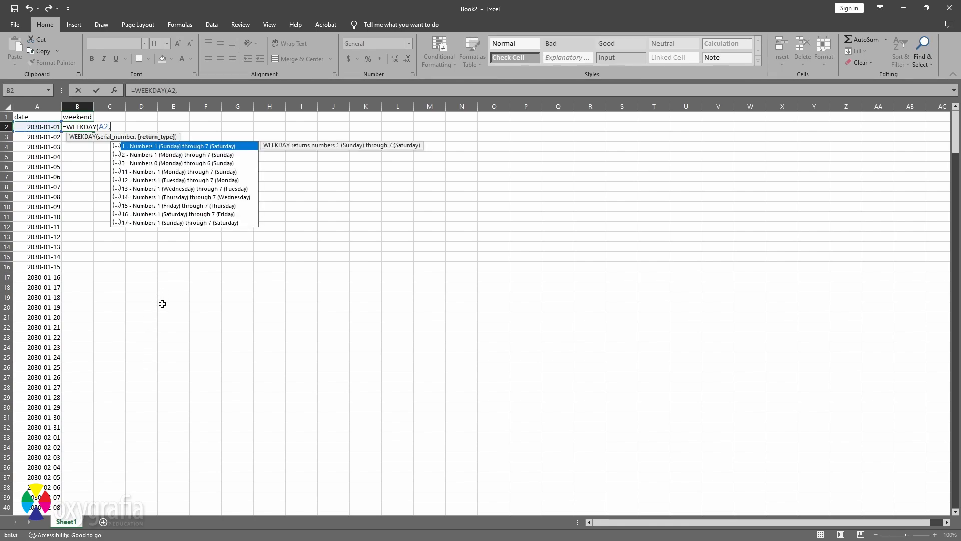
{"action": "left_click", "coordinate": [142, 156]}
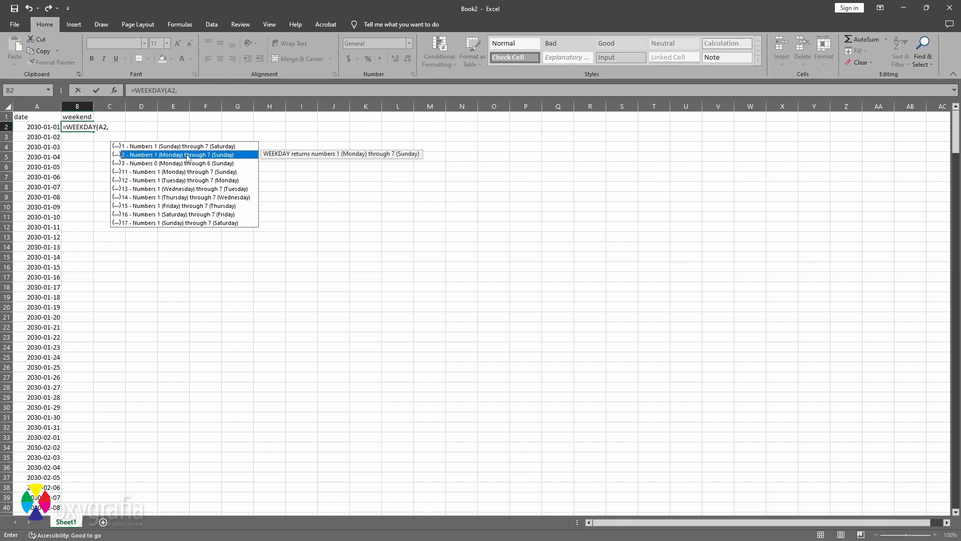
{"action": "double_click", "coordinate": [126, 156]}
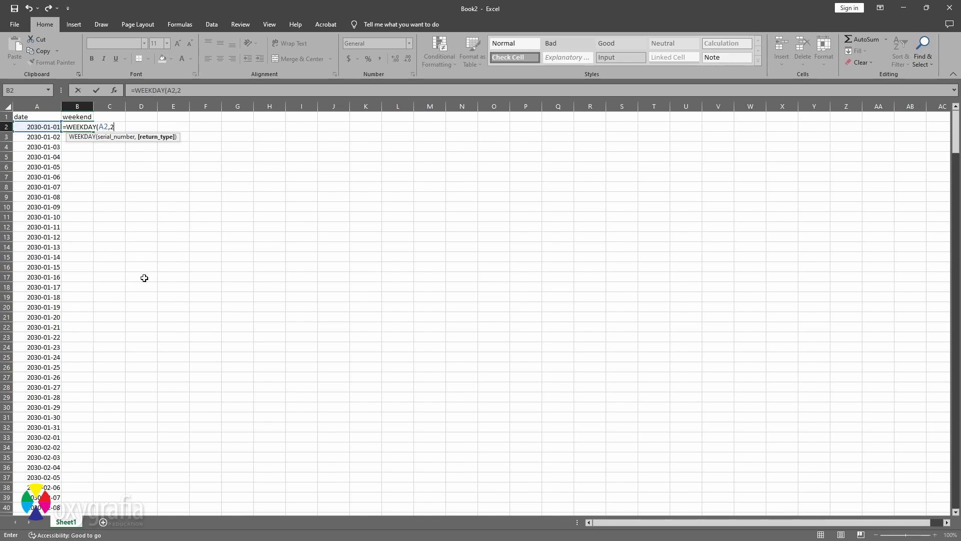
{"action": "type", "text": ")"}
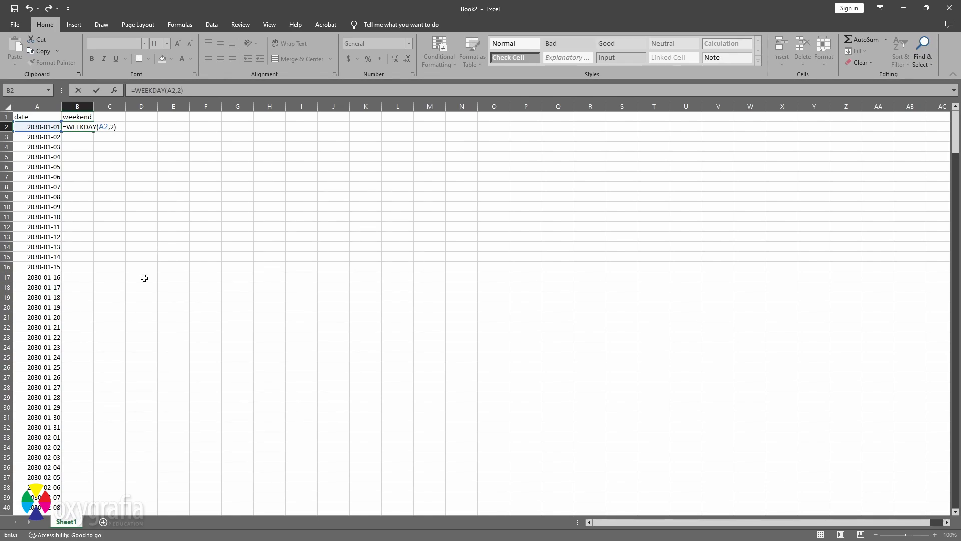
Remove the return type argument from the WEEKDAY formula in B2 and re-enter it as 2.
{"action": "key", "text": "BackSpace"}
{"action": "key", "text": "BackSpace"}
{"action": "key", "text": "BackSpace"}
{"action": "type", "text": ")"}
{"action": "key", "text": "BackSpace"}
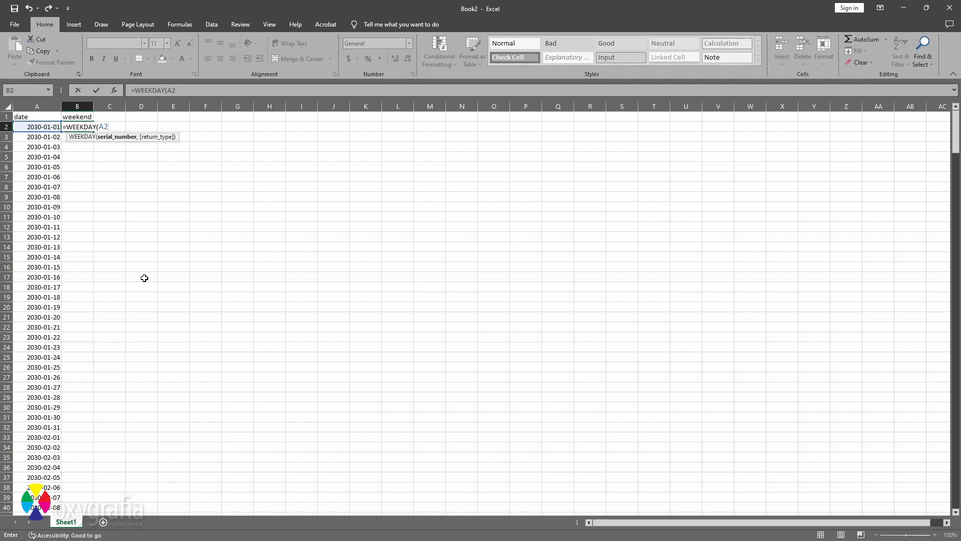
{"action": "type", "text": ","}
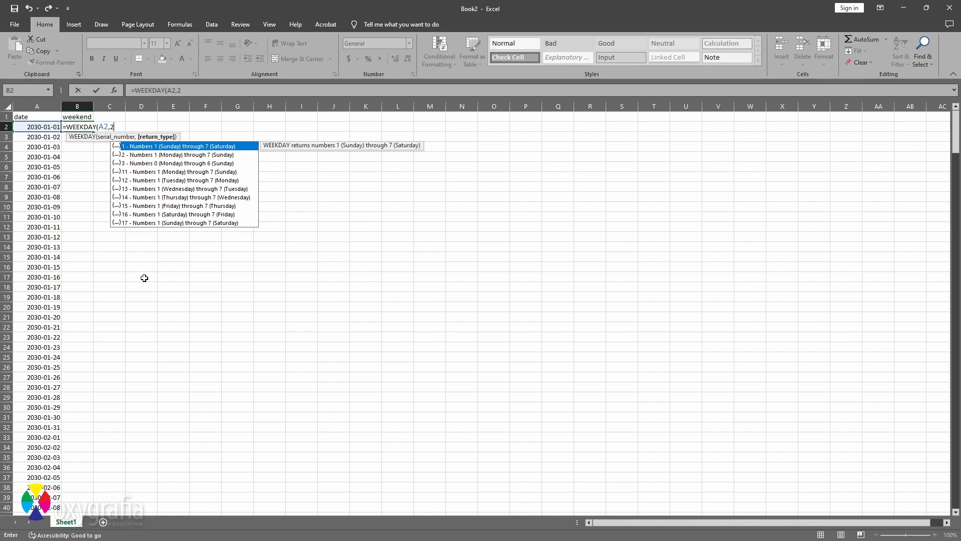
{"action": "type", "text": "2)"}
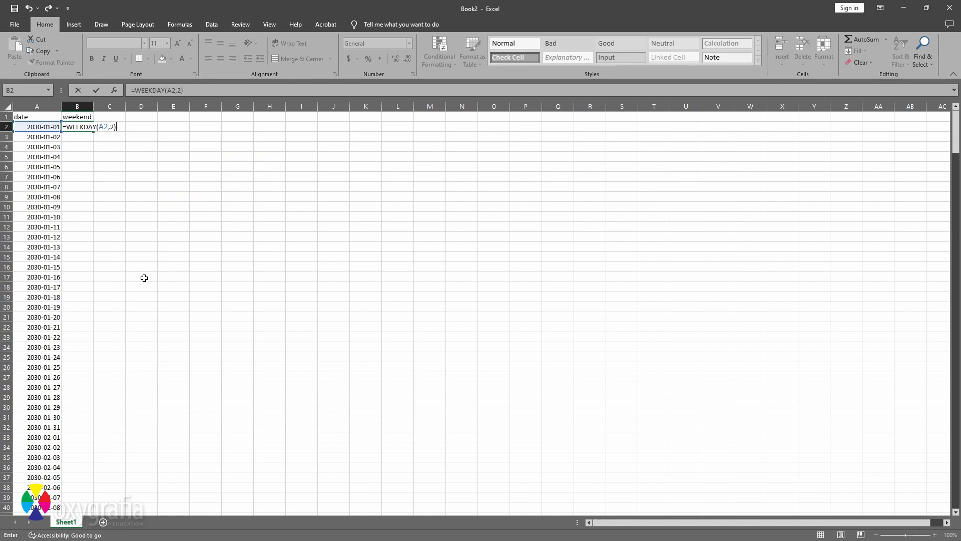
Confirm the WEEKDAY formula in B2 and fill it down column B for all dates.
{"action": "key", "text": "Return"}
{"action": "left_click", "coordinate": [87, 129]}
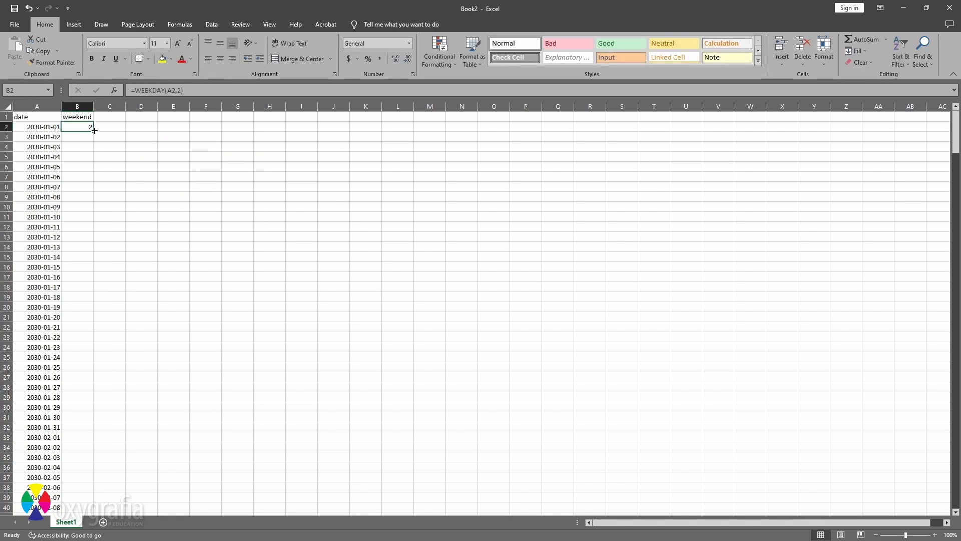
{"action": "double_click", "coordinate": [94, 130]}
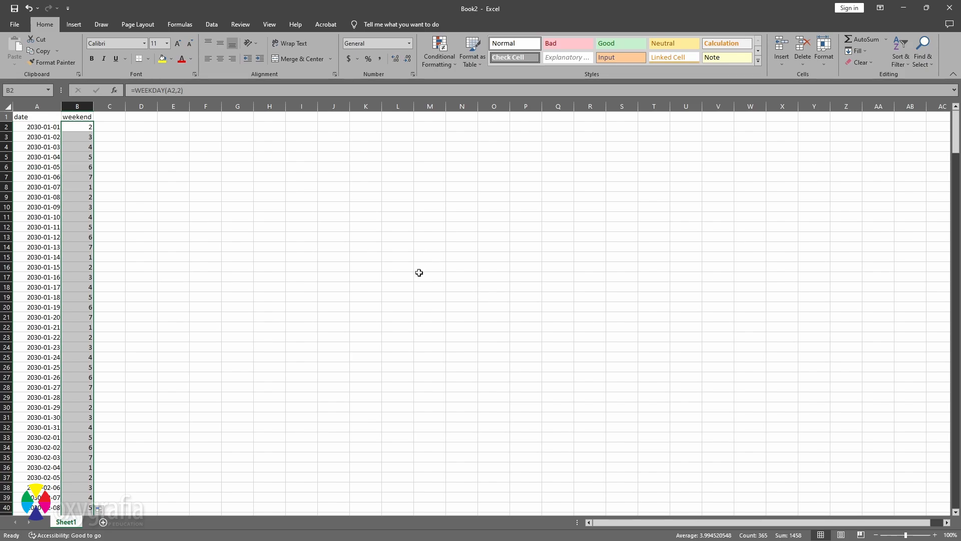
Add the header "day-digists" in C1 and enter the formula =DAY(A2) in C2.
{"action": "left_click", "coordinate": [124, 120]}
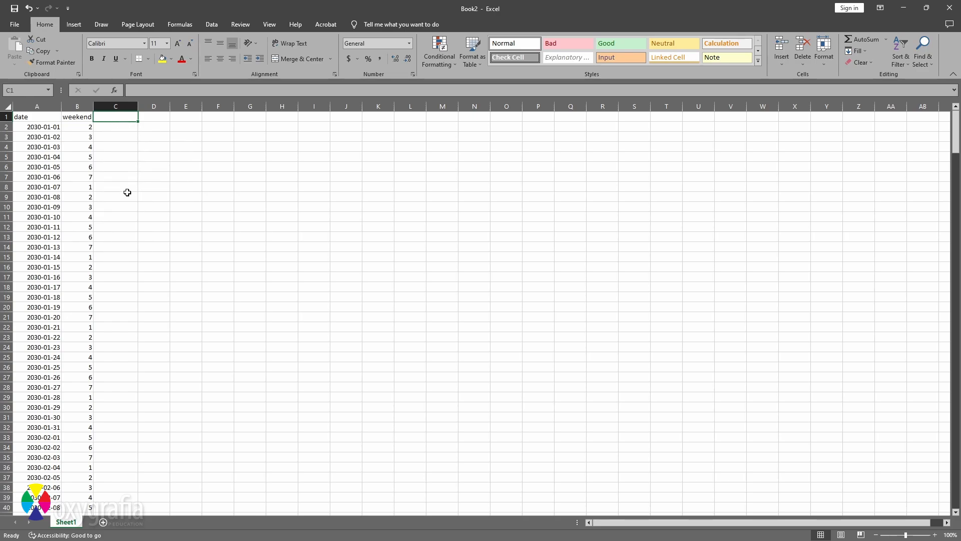
{"action": "type", "text": "day-digists"}
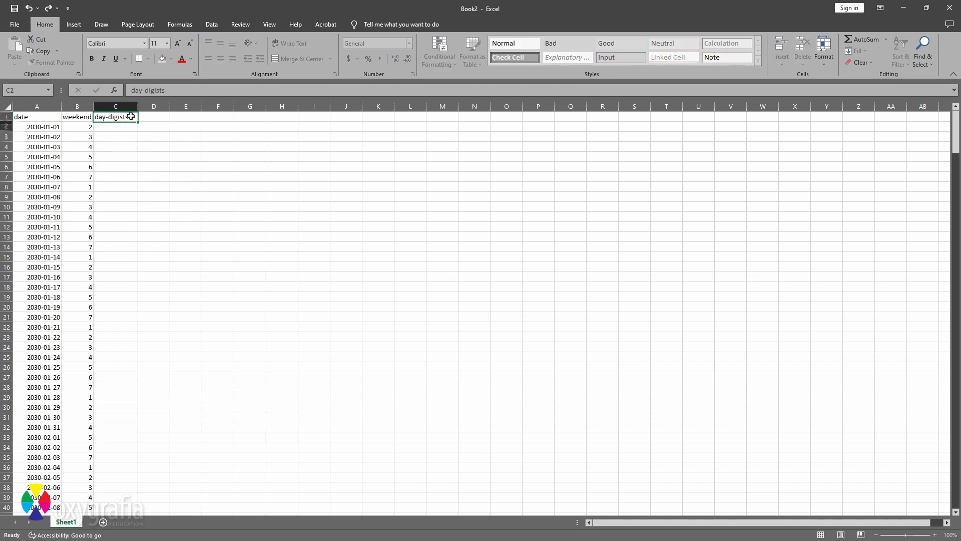
{"action": "key", "text": "Return"}
{"action": "type", "text": "=day"}
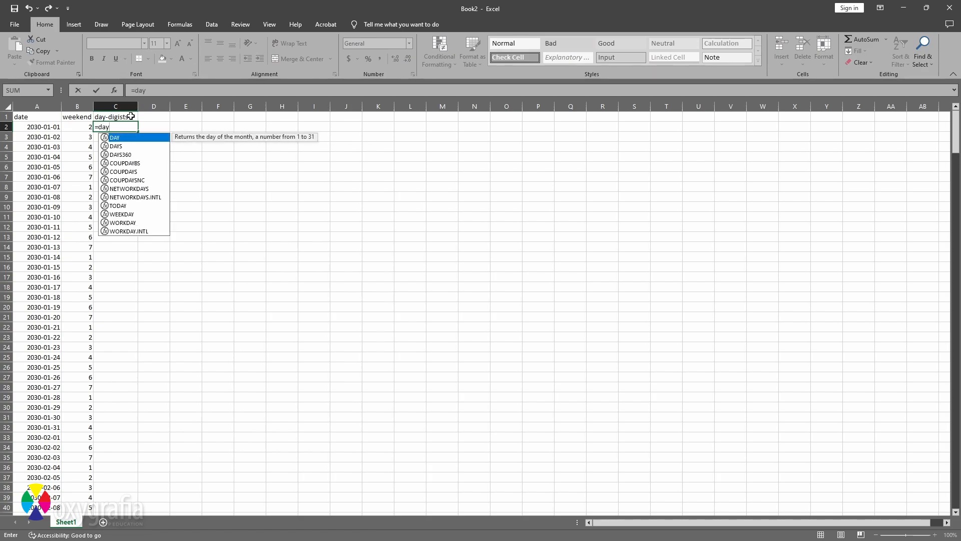
{"action": "key", "text": "Tab"}
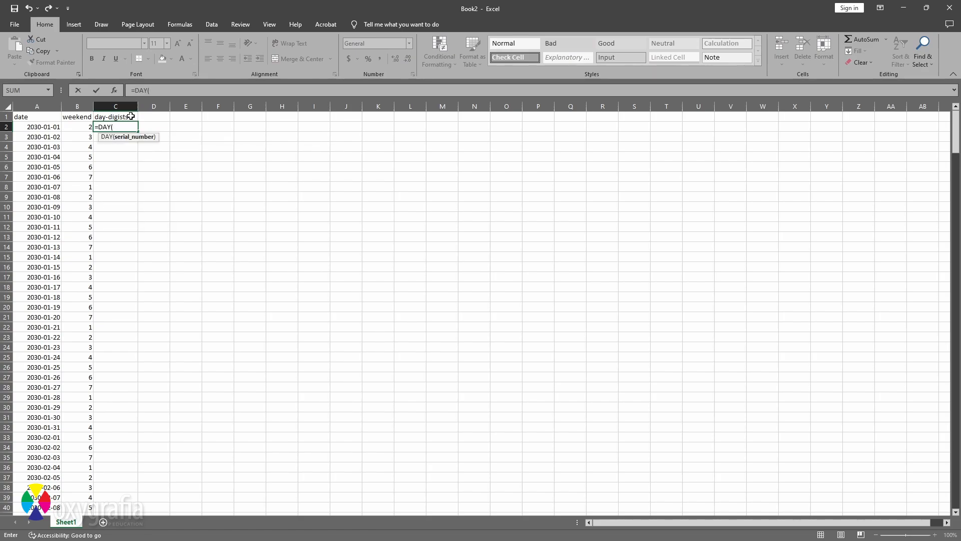
{"action": "left_click", "coordinate": [54, 128]}
{"action": "key", "text": "ctrl+Return"}
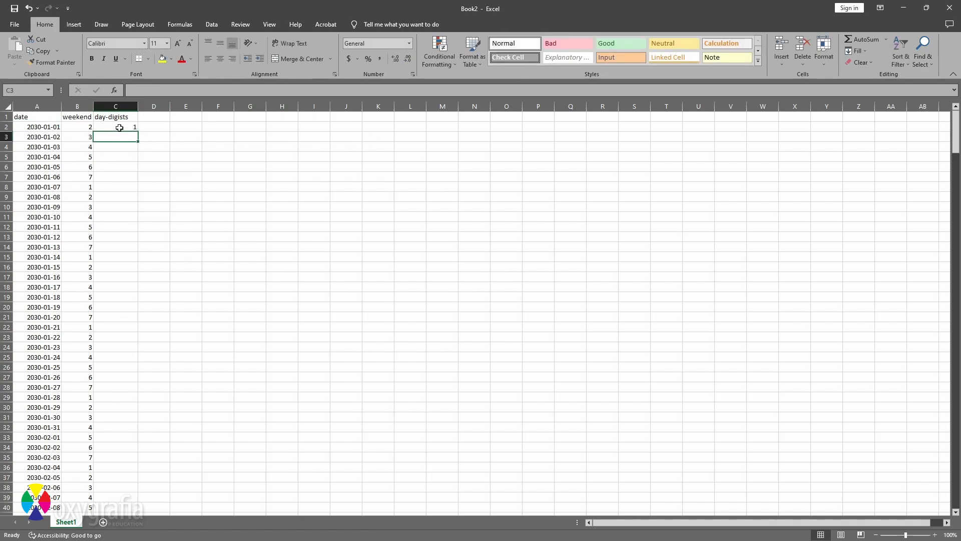
Fill the DAY formula from C2 down column C for all dates and check the rows into February.
{"action": "double_click", "coordinate": [139, 132]}
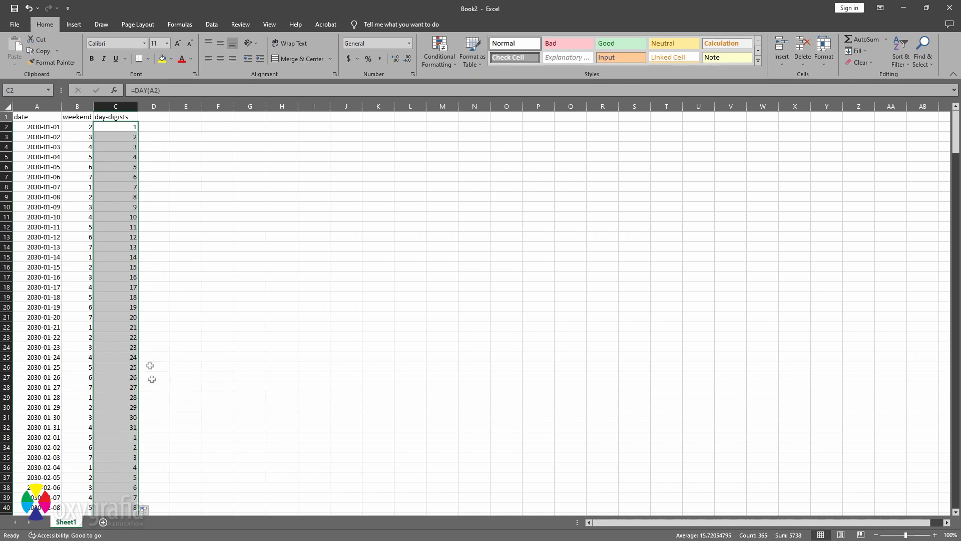
{"action": "left_click", "coordinate": [135, 398]}
{"action": "scroll", "coordinate": [126, 270], "scroll_direction": "down", "scroll_amount": 8}
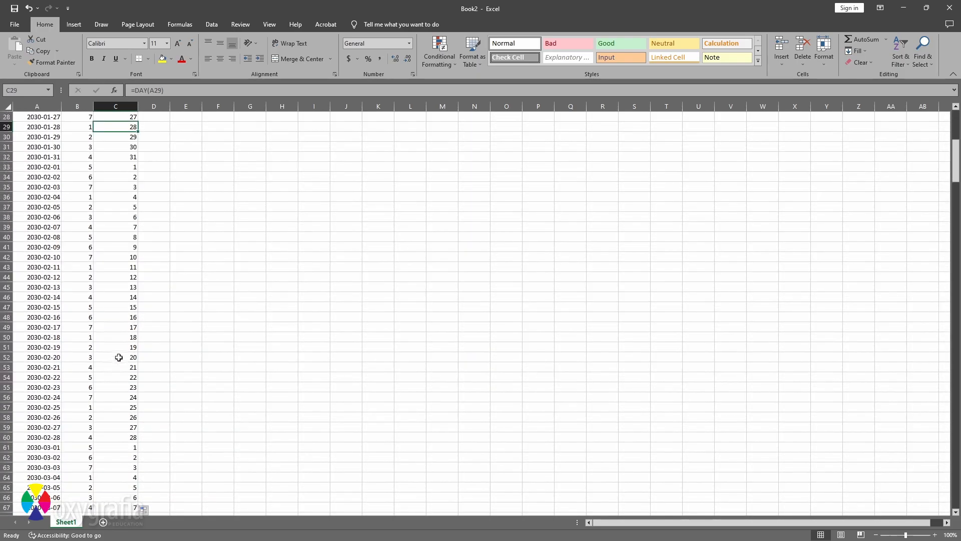
{"action": "scroll", "coordinate": [120, 328], "scroll_direction": "up", "scroll_amount": 8}
Add the header "day-word" in D1.
{"action": "left_click", "coordinate": [157, 119]}
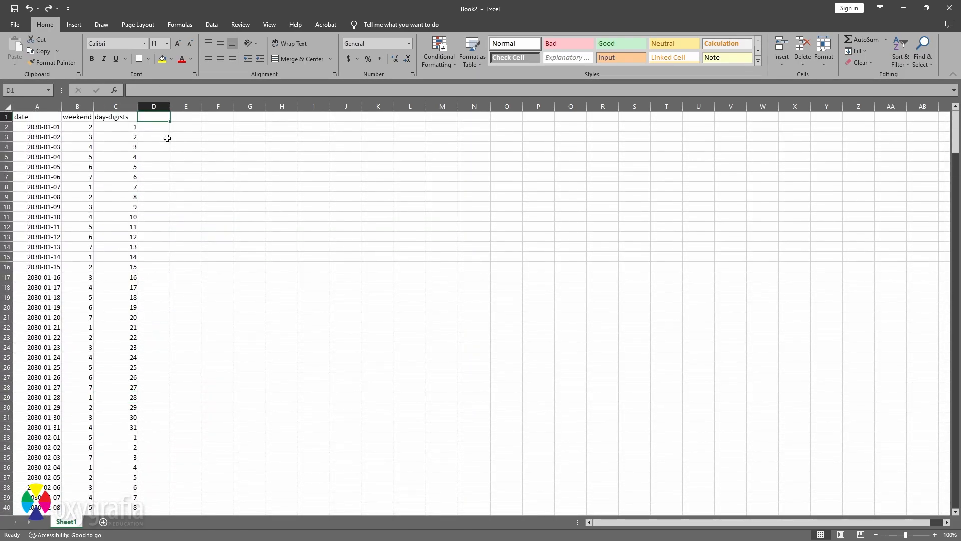
{"action": "key", "text": "alt"}
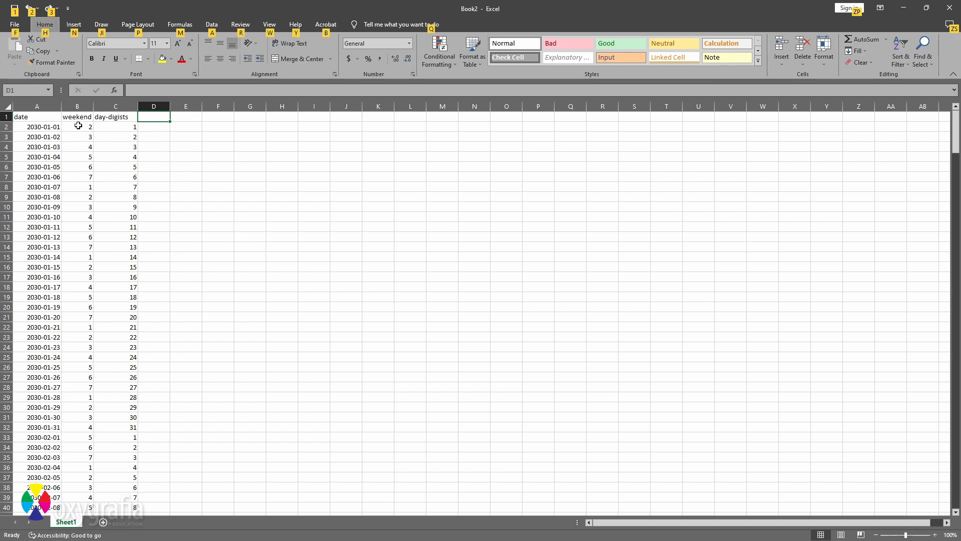
{"action": "key", "text": "alt"}
{"action": "left_click_drag", "start_coordinate": [64, 107], "coordinate": [95, 256]}
{"action": "mouse_move", "coordinate": [79, 174]}
{"action": "left_mouse_down"}
{"action": "mouse_move", "coordinate": [155, 168]}
{"action": "mouse_move", "coordinate": [148, 171]}
{"action": "left_mouse_up"}
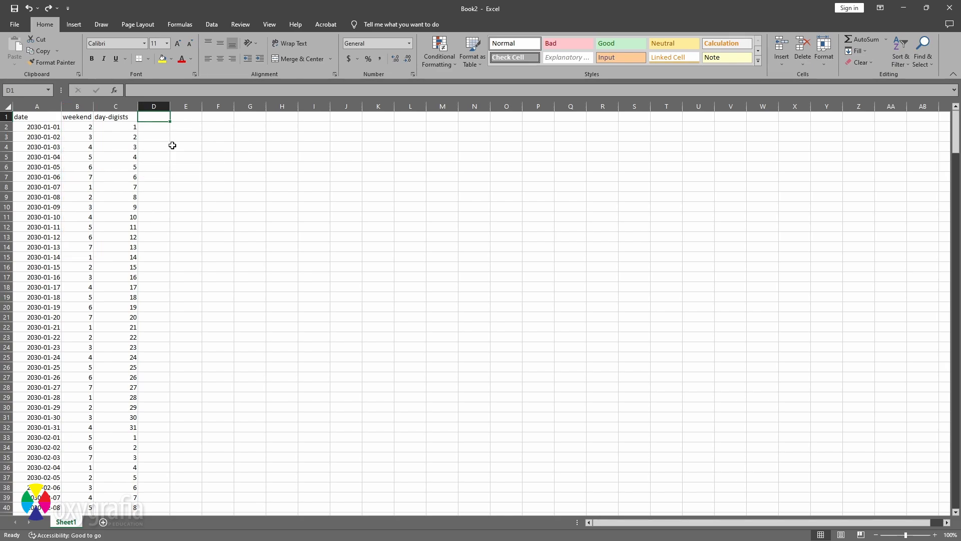
{"action": "type", "text": "day-word"}
{"action": "key", "text": "Return"}
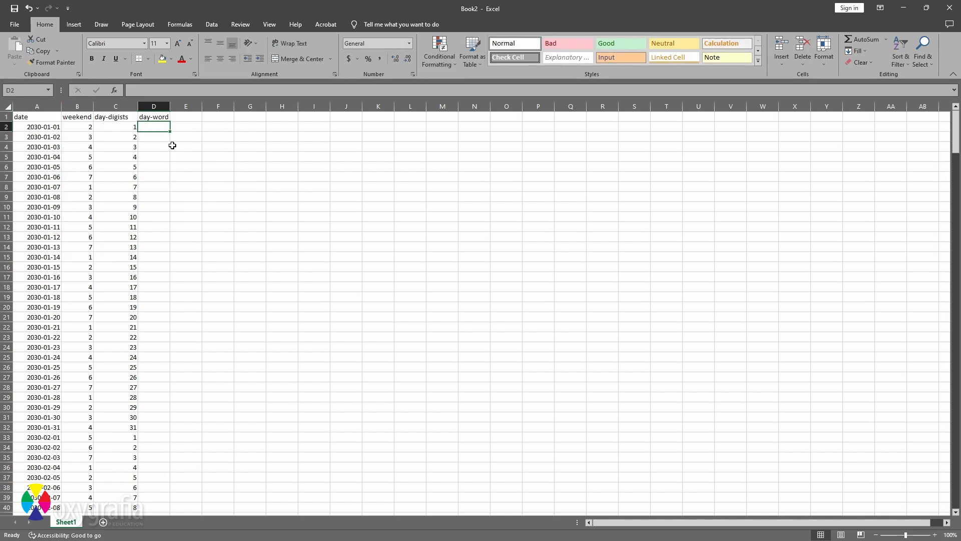
Enter the formula =A2 in D2 and widen column D so the full date fits.
{"action": "type", "text": "="}
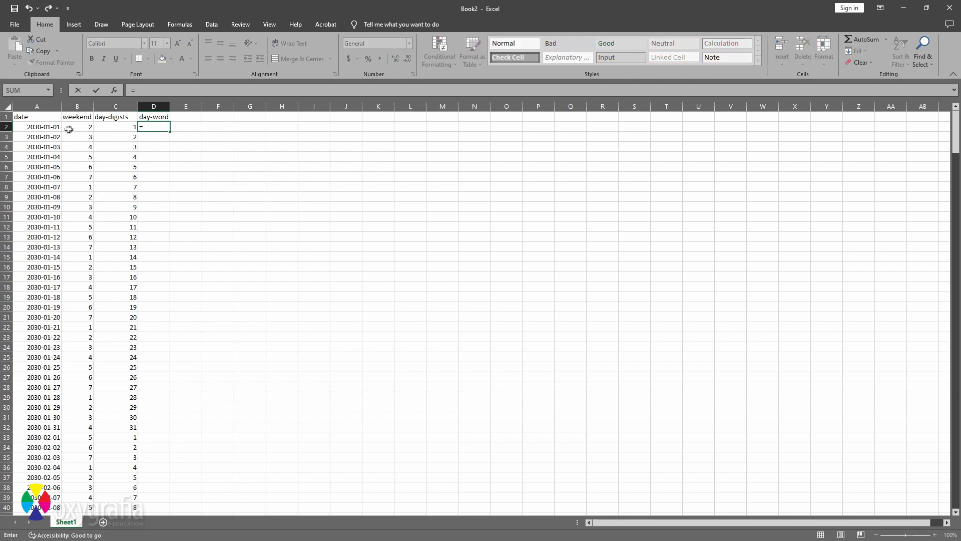
{"action": "left_click", "coordinate": [53, 129]}
{"action": "key", "text": "Return"}
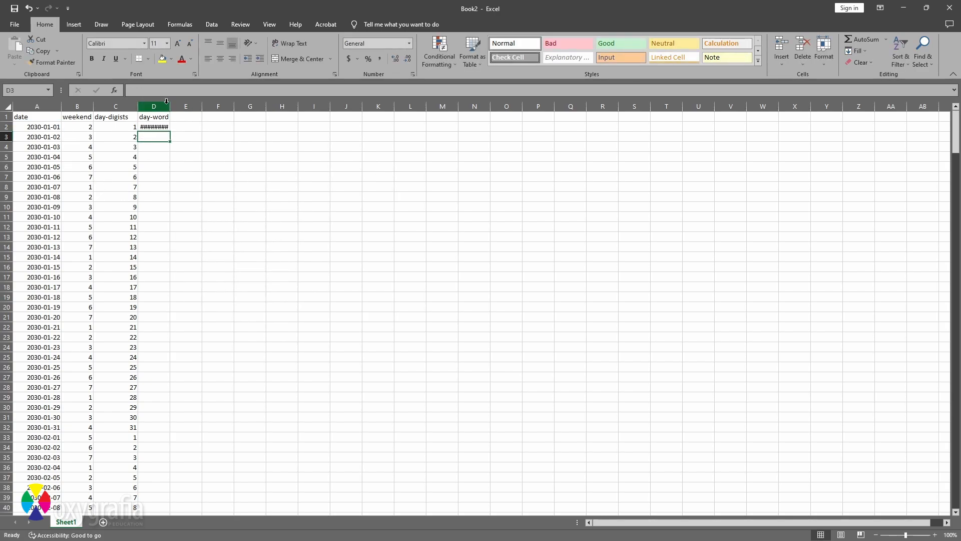
{"action": "left_click_drag", "start_coordinate": [170, 106], "coordinate": [195, 106]}
Apply the custom number format dddd to D2 and fill the cell down column D for all dates.
{"action": "left_click", "coordinate": [180, 128]}
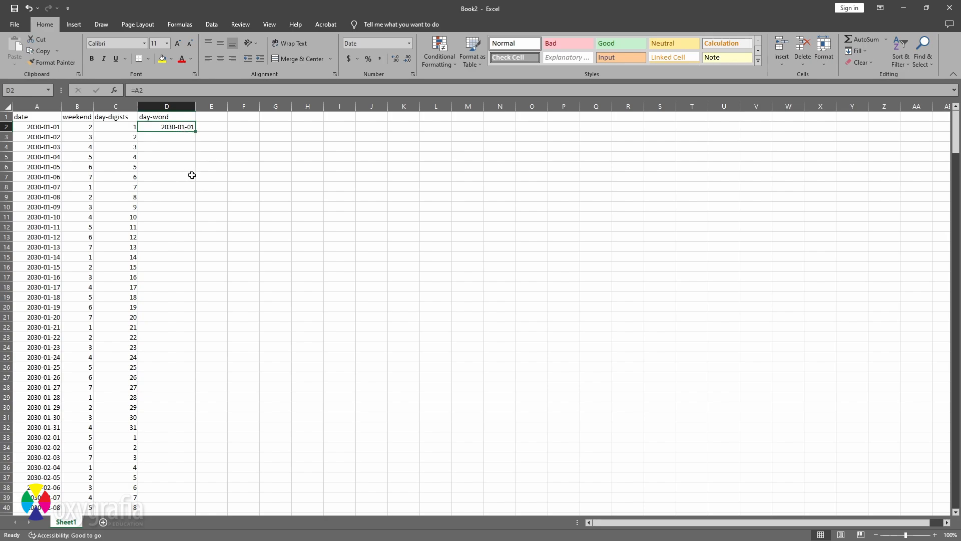
{"action": "key", "text": "ctrl+1"}
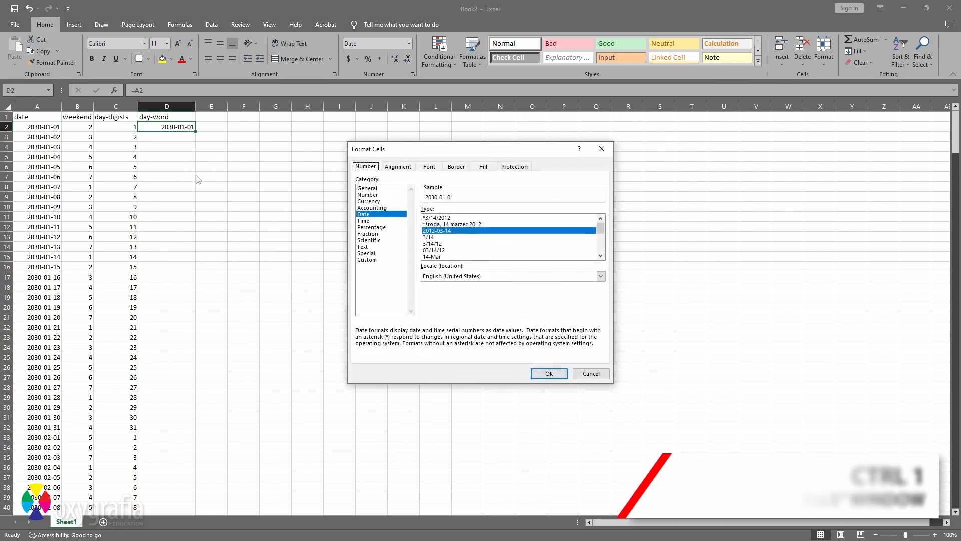
{"action": "left_click", "coordinate": [368, 260]}
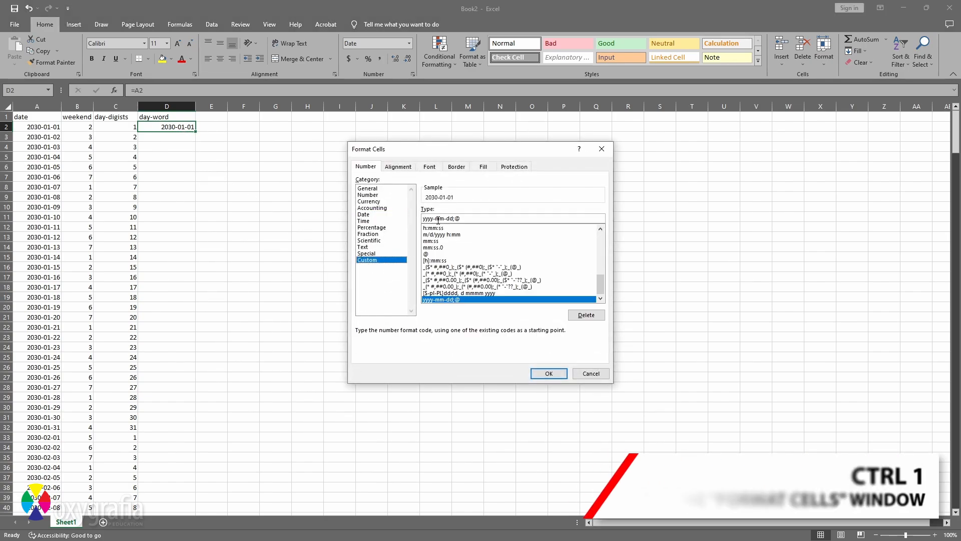
{"action": "left_click_drag", "start_coordinate": [465, 220], "coordinate": [376, 236]}
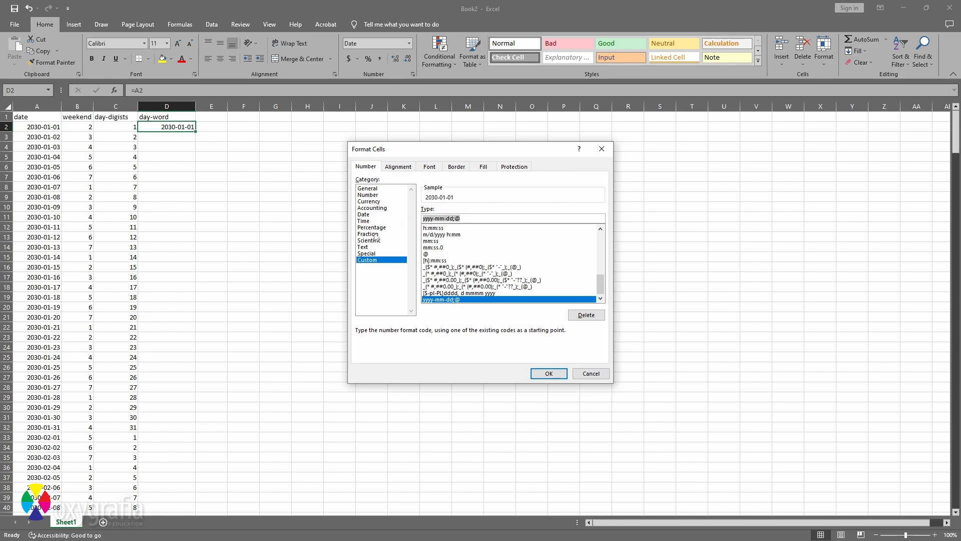
{"action": "type", "text": "dd"}
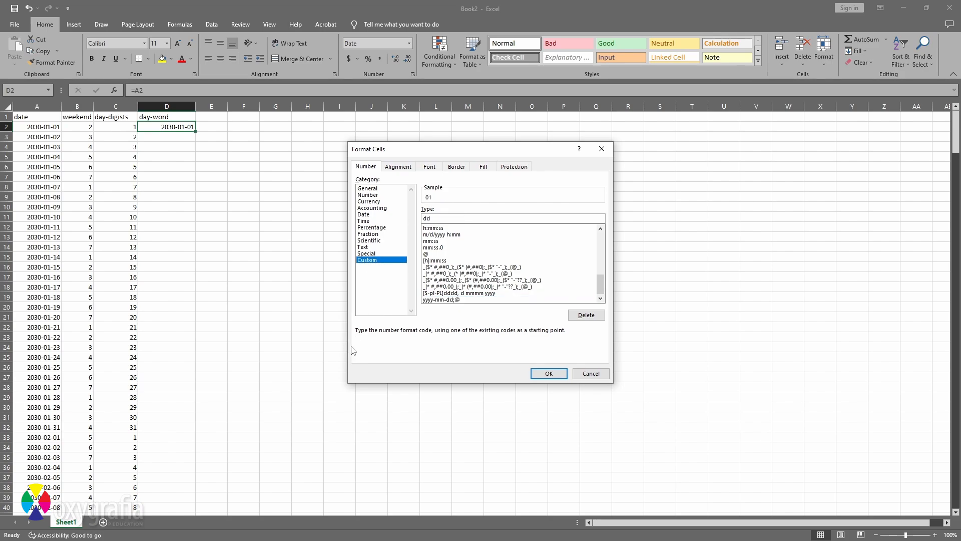
{"action": "type", "text": "dd"}
{"action": "left_click", "coordinate": [548, 373]}
{"action": "double_click", "coordinate": [197, 130]}
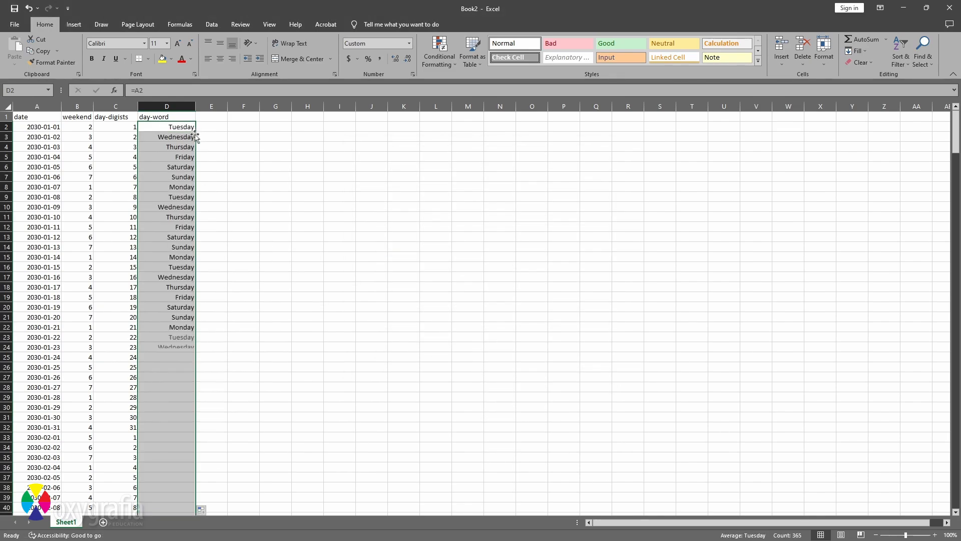
{"action": "left_click", "coordinate": [243, 137]}
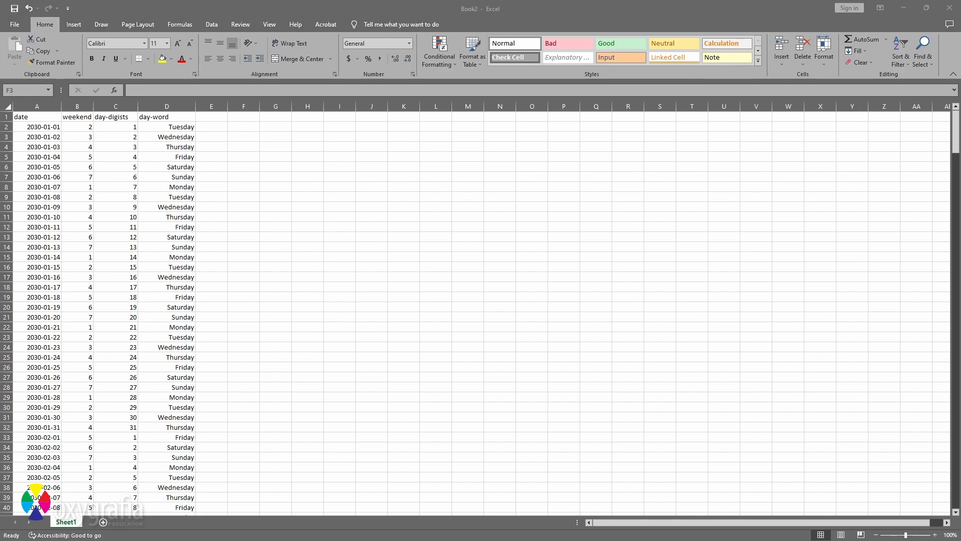
Paste the copied list of holiday dates and names starting at M11 and autofit column M.
{"action": "key", "text": "alt+Tab"}
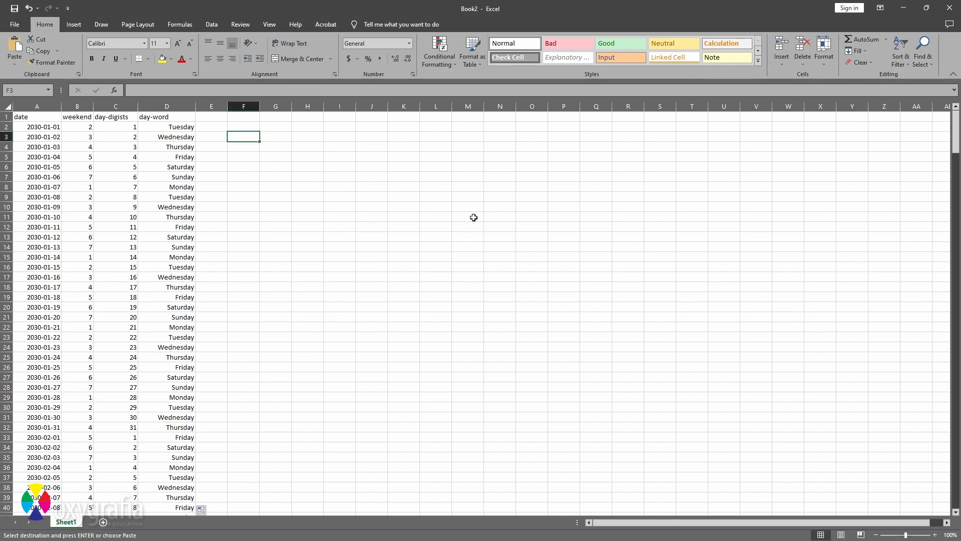
{"action": "left_click", "coordinate": [468, 216]}
{"action": "type", "text": "Alpha Centauri friendship day International diver's day Shopping receipts clean-up day Celebration of acceleration High velocities day Deacceleration feast Festival of stroking the domestic cat The festival of knotty writing Day of falling down the stairs loudly Day of maintenance of siege catapults Day without pedicures The festival of dust International holiday of gravity World day without swearing"}
{"action": "double_click", "coordinate": [483, 112]}
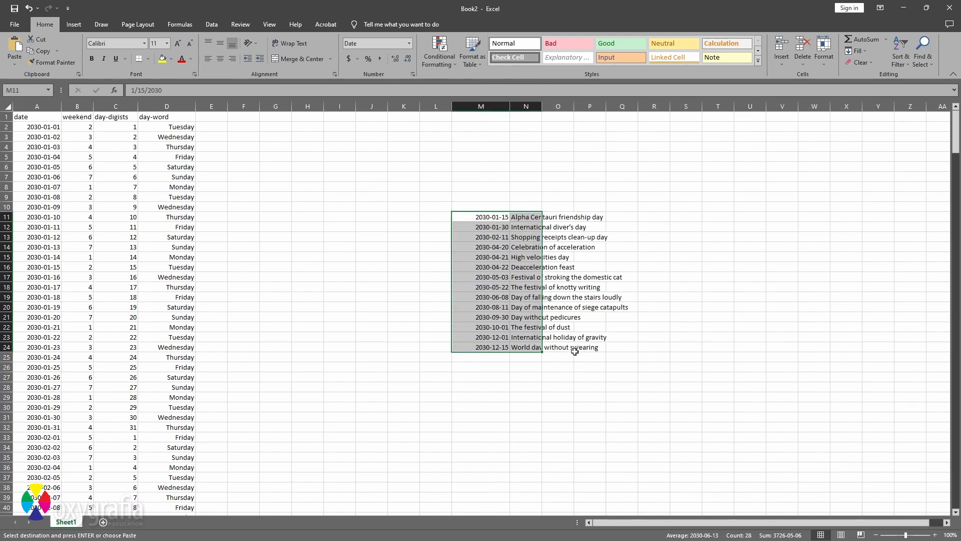
{"action": "left_click", "coordinate": [555, 406]}
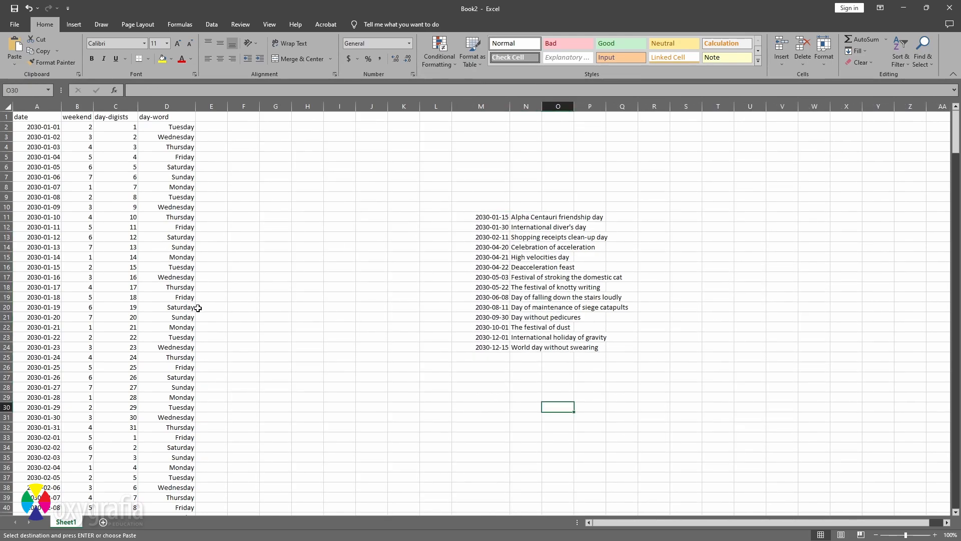
Widen column E and add the header "comment" in E1.
{"action": "left_click_drag", "start_coordinate": [228, 106], "coordinate": [267, 107]}
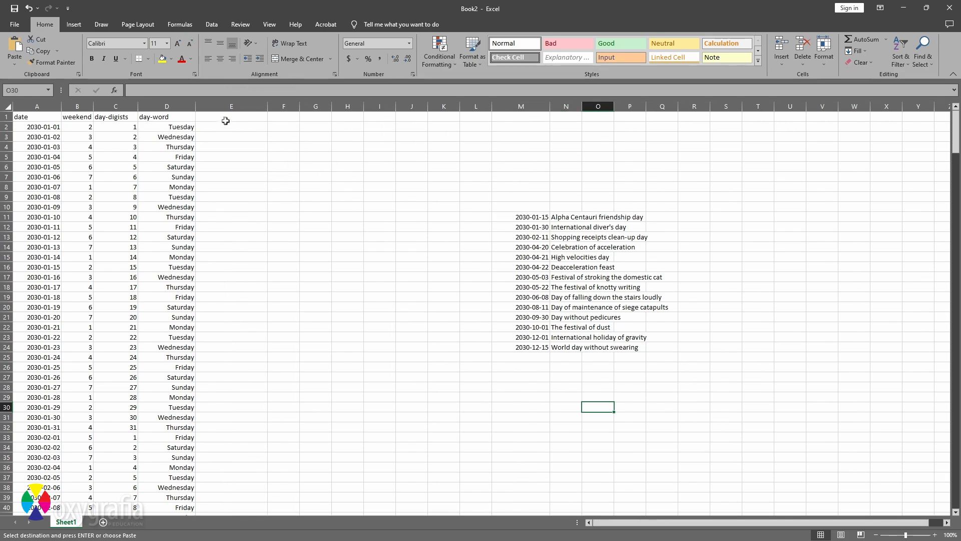
{"action": "left_click", "coordinate": [234, 116]}
{"action": "type", "text": "co"}
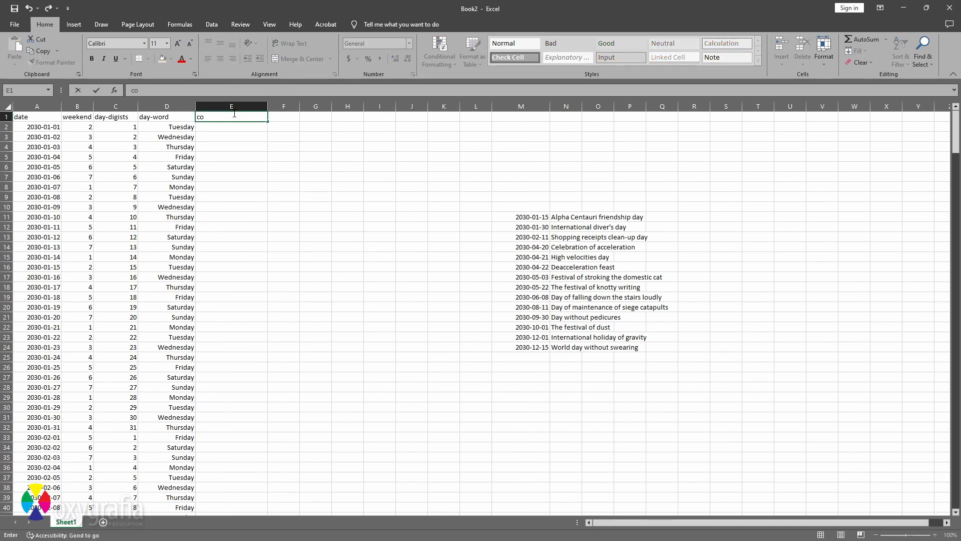
{"action": "type", "text": "mment"}
{"action": "key", "text": "Return"}
Enter =VLOOKUP(A2,$M$11:$N$24,2,0) in E2, looking up the date in the holiday list with an absolute range.
{"action": "type", "text": "="}
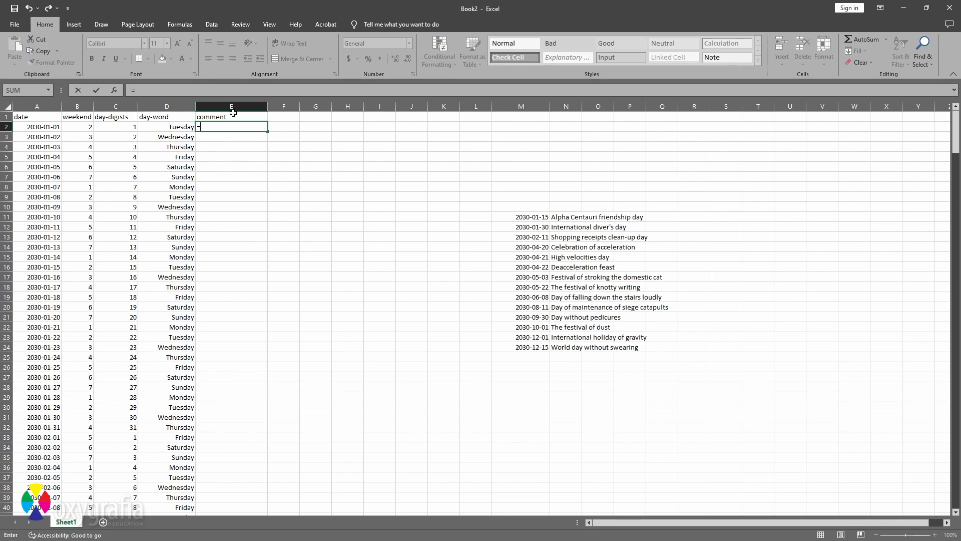
{"action": "type", "text": "vloo"}
{"action": "key", "text": "Tab"}
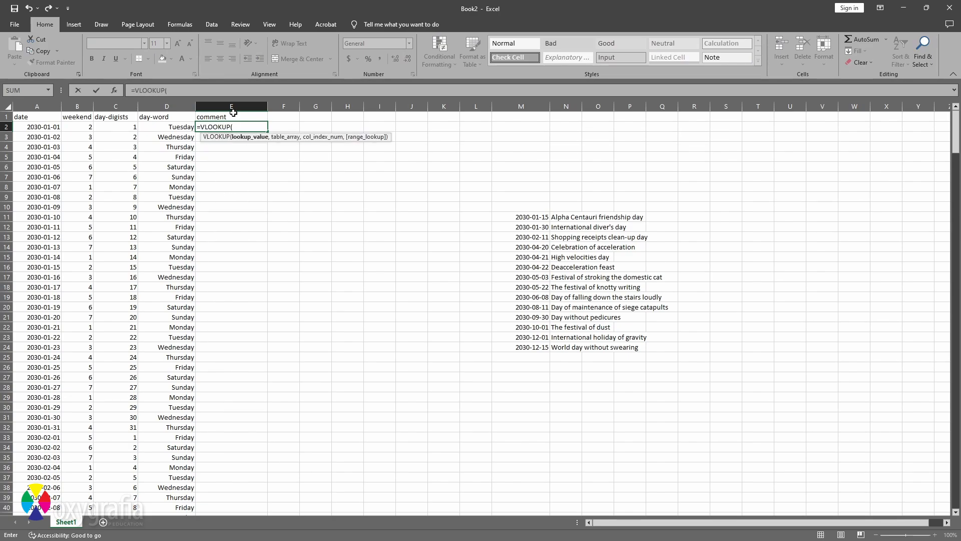
{"action": "left_click", "coordinate": [57, 129]}
{"action": "type", "text": ","}
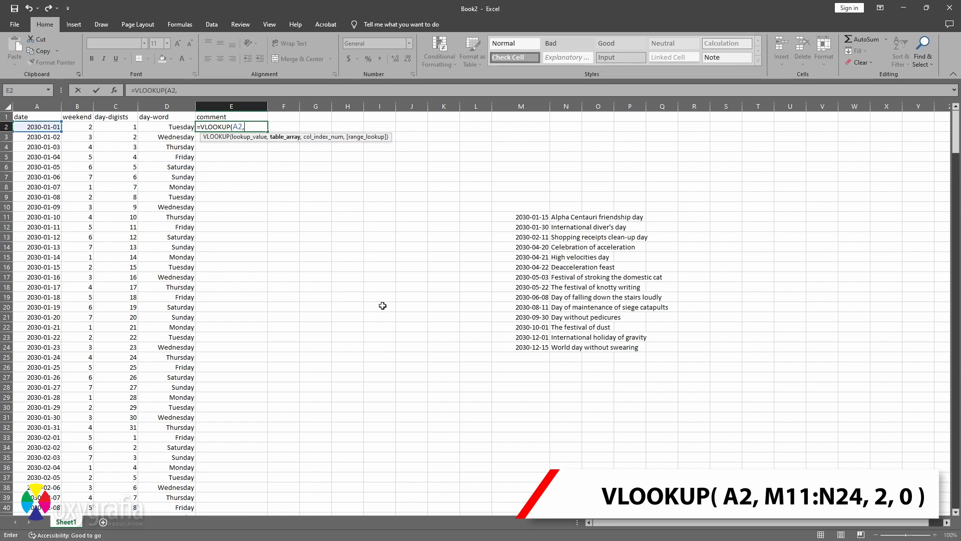
{"action": "left_click_drag", "start_coordinate": [521, 217], "coordinate": [570, 347]}
{"action": "key", "text": "F4"}
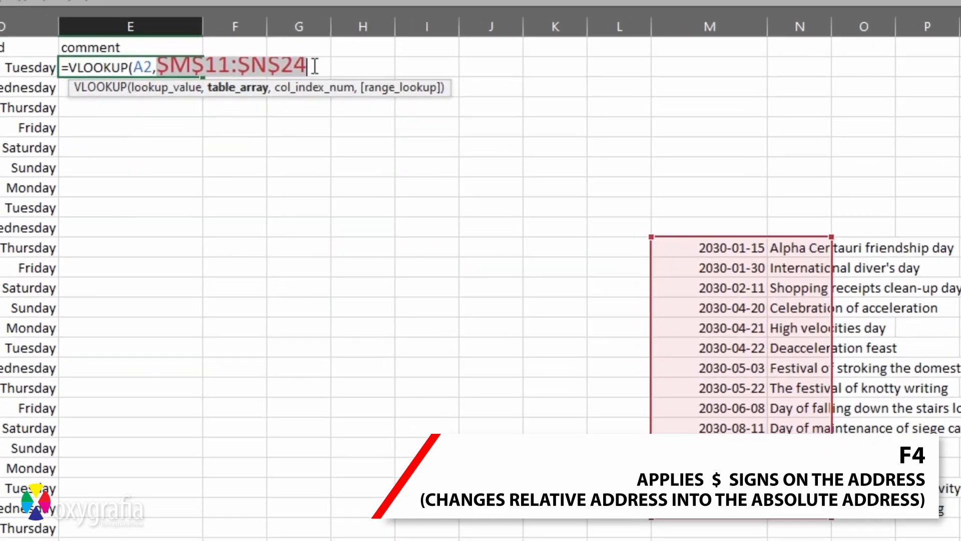
{"action": "type", "text": ","}
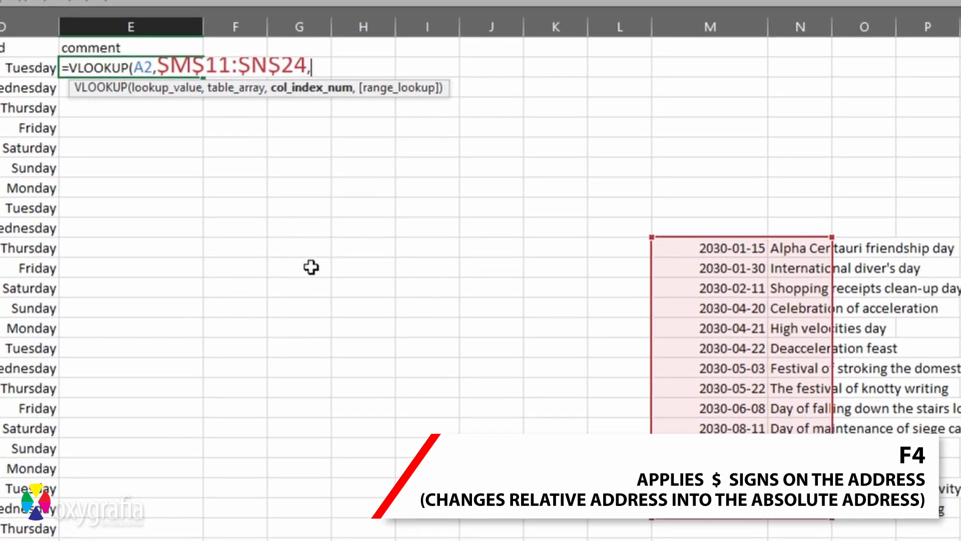
{"action": "type", "text": "2,0"}
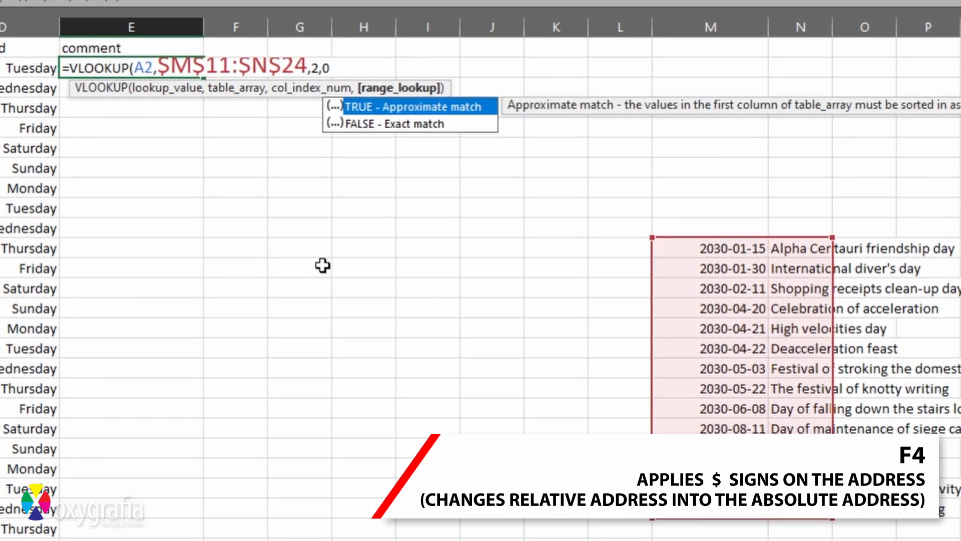
{"action": "type", "text": ")"}
{"action": "key", "text": "Return"}
Fill the VLOOKUP formula from E2 down column E for all dates and widen the column to fit the holiday names.
{"action": "left_click", "coordinate": [129, 69]}
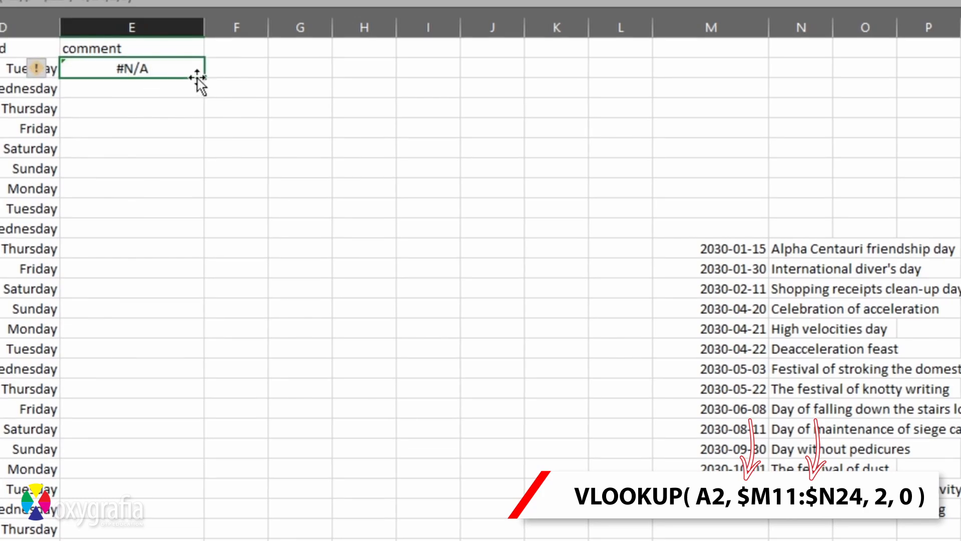
{"action": "double_click", "coordinate": [197, 78]}
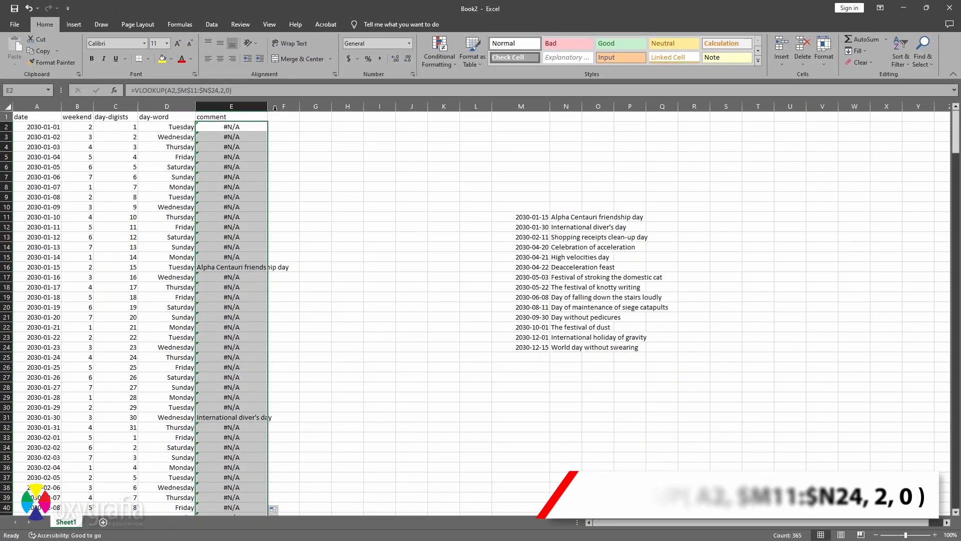
{"action": "left_click_drag", "start_coordinate": [205, 27], "coordinate": [208, 26]}
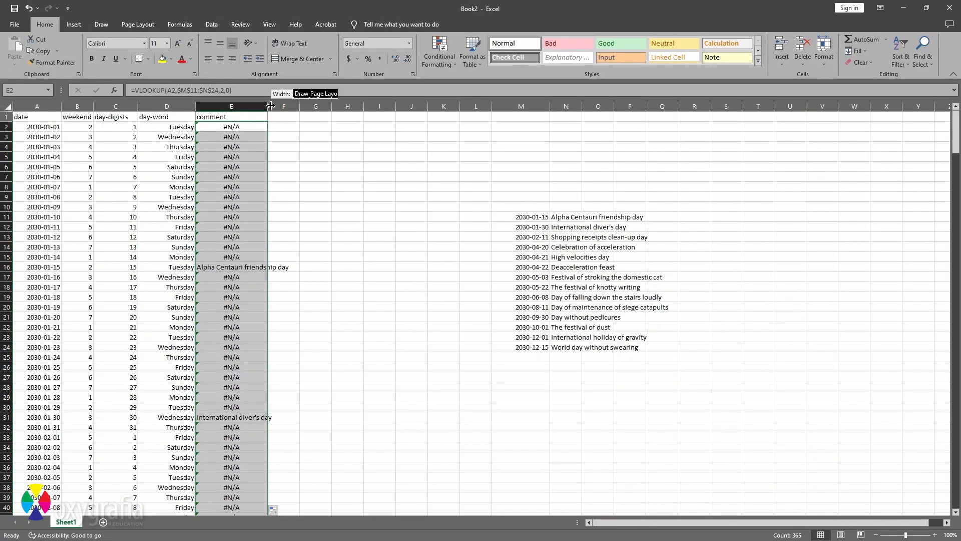
{"action": "left_click_drag", "start_coordinate": [270, 106], "coordinate": [306, 106]}
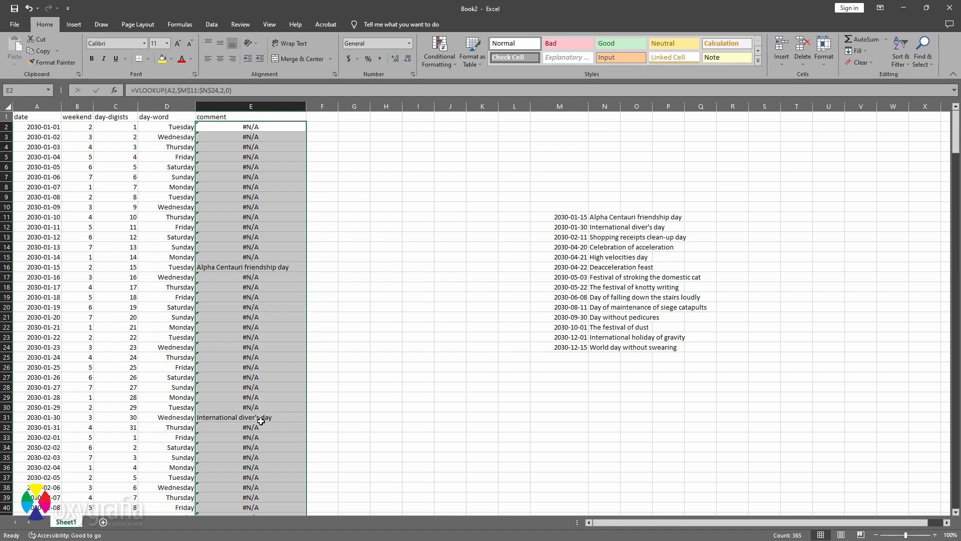
{"action": "left_click", "coordinate": [285, 348]}
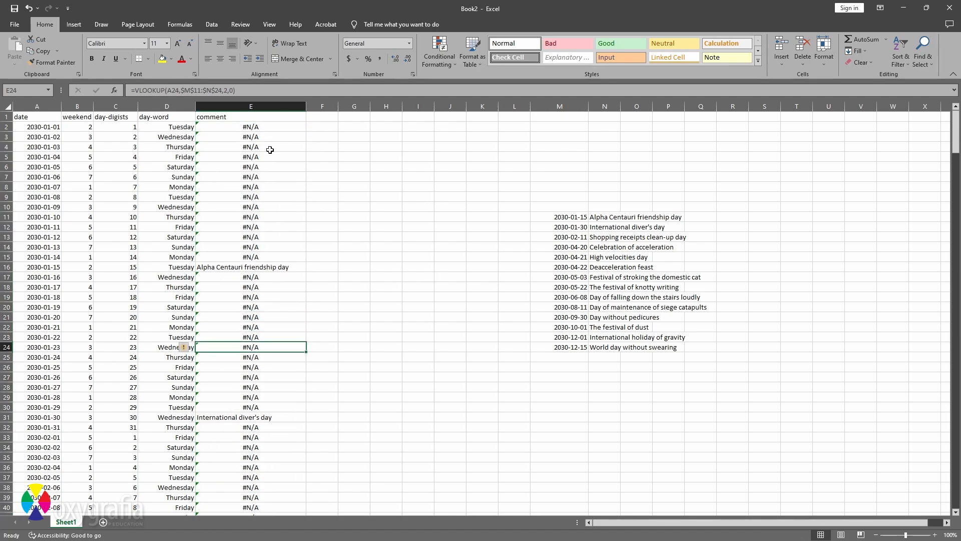
Wrap the VLOOKUP formula in E2 in IFERROR so that it returns an empty string "" on errors.
{"action": "double_click", "coordinate": [275, 130]}
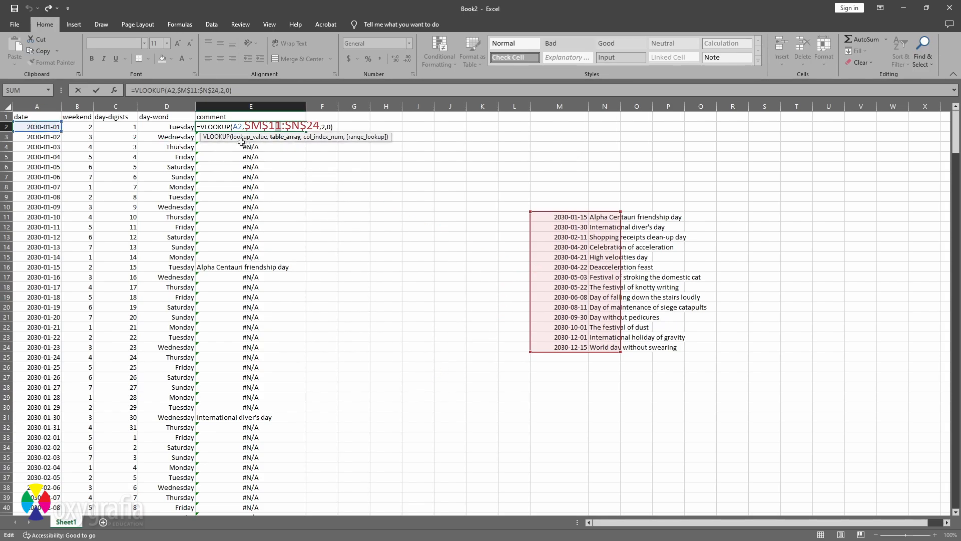
{"action": "key", "text": "ctrl+Return"}
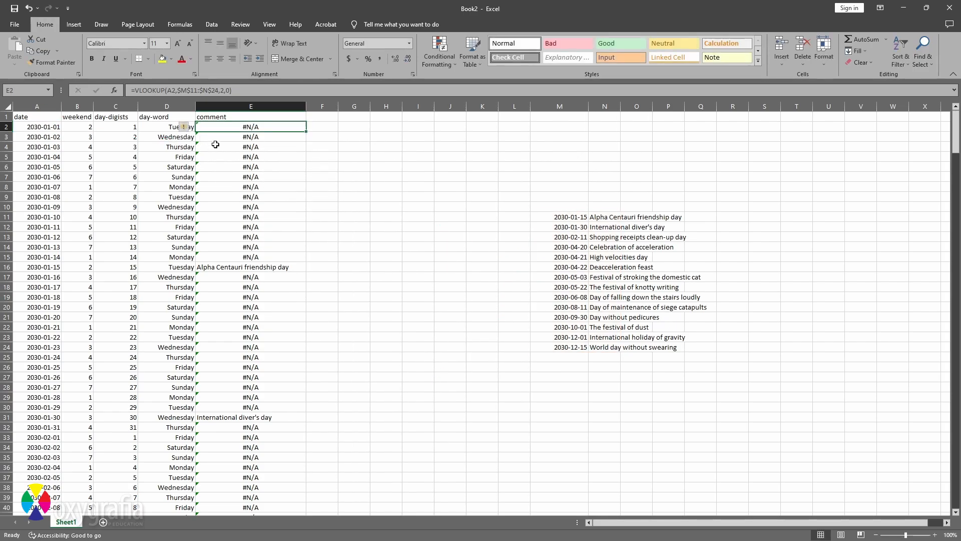
{"action": "scroll", "coordinate": [223, 142], "scroll_direction": "up", "scroll_amount": 6}
{"action": "key", "text": "F2"}
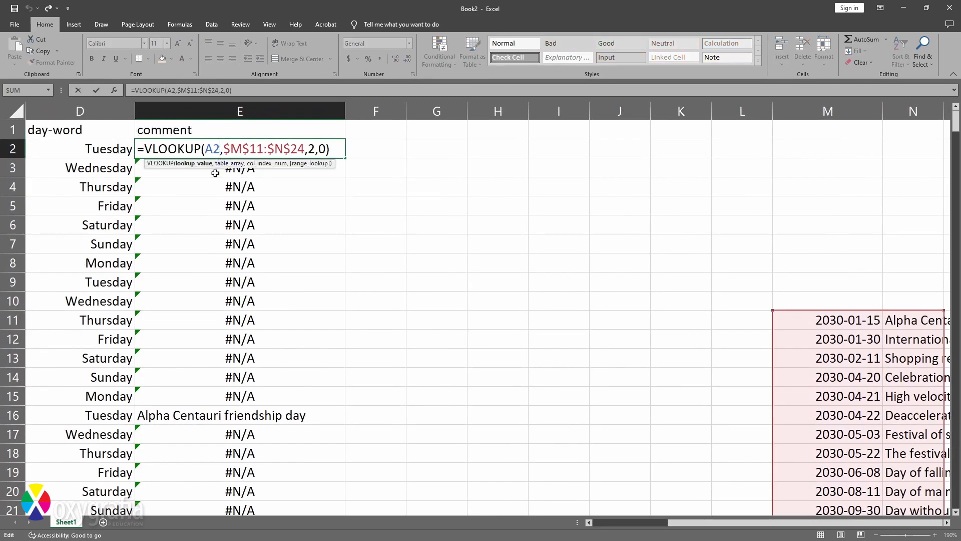
{"action": "key", "text": "Home"}
{"action": "key", "text": "Right"}
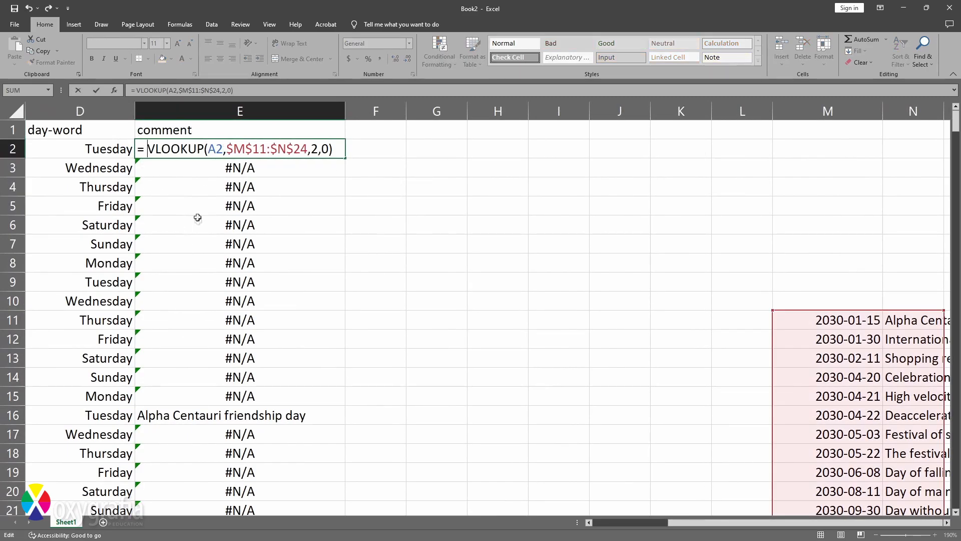
{"action": "type", "text": "IFE"}
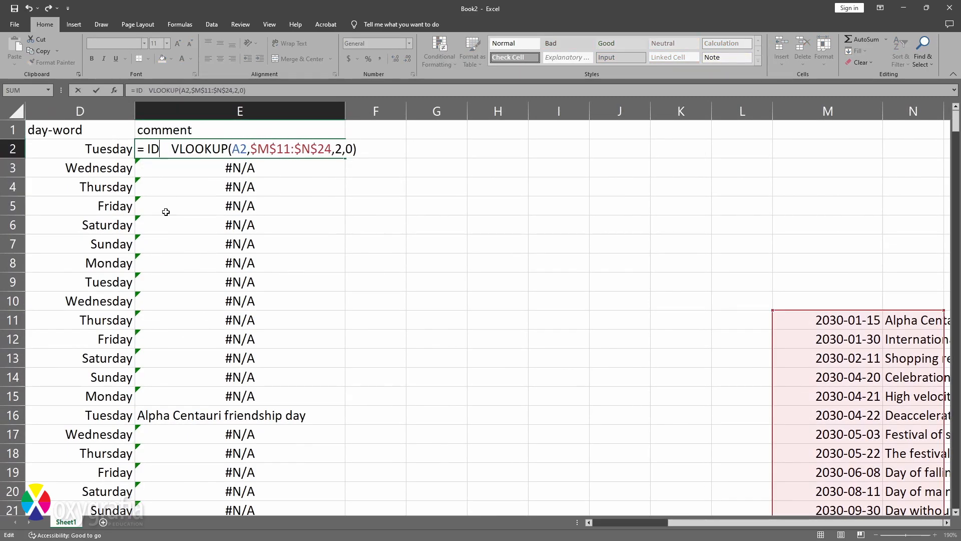
{"action": "key", "text": "Tab"}
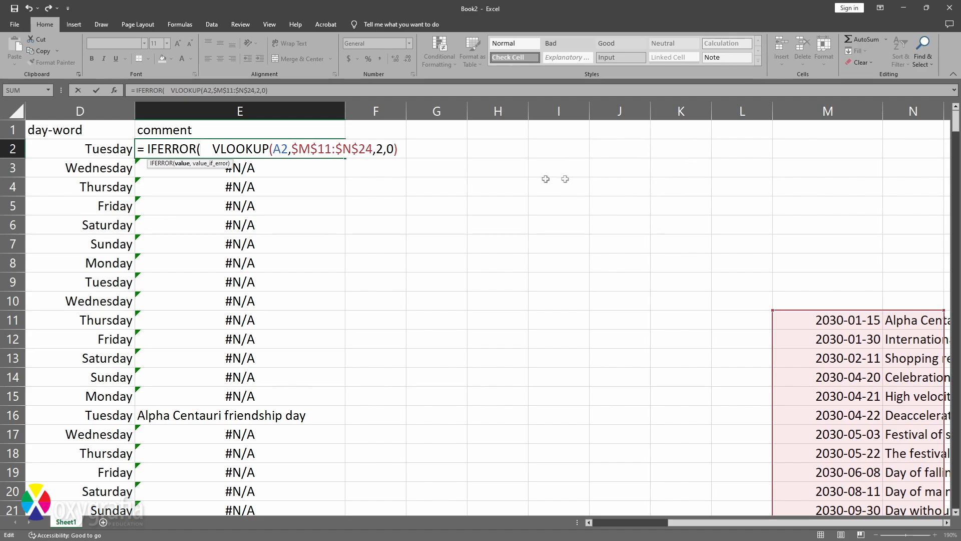
{"action": "type", "text": ",  \"\" )"}
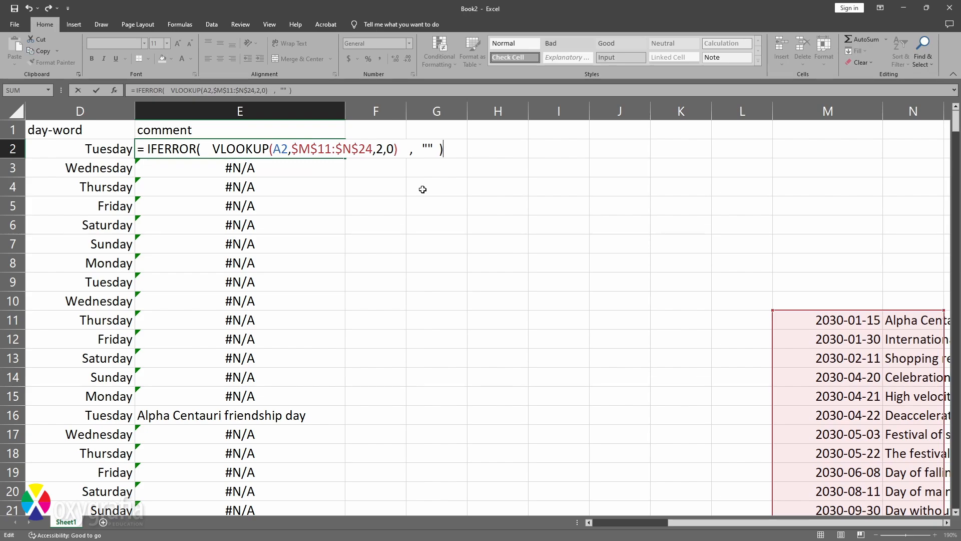
{"action": "left_click_drag", "start_coordinate": [212, 159], "coordinate": [400, 159]}
{"action": "left_click_drag", "start_coordinate": [294, 178], "coordinate": [306, 179]}
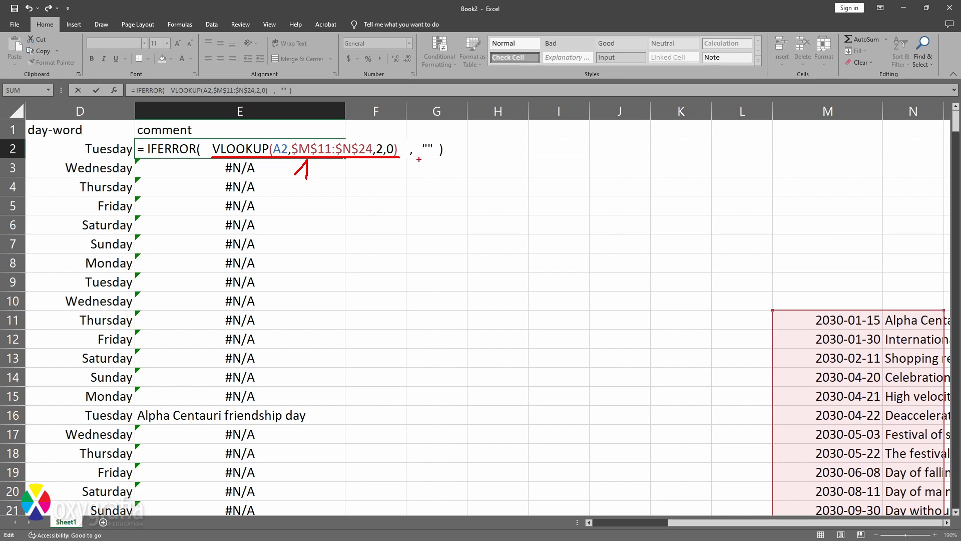
{"action": "mouse_move", "coordinate": [419, 160]}
{"action": "left_mouse_down"}
{"action": "mouse_move", "coordinate": [440, 159]}
{"action": "mouse_move", "coordinate": [435, 181]}
{"action": "left_mouse_up"}
{"action": "mouse_move", "coordinate": [306, 187]}
{"action": "left_mouse_down"}
{"action": "mouse_move", "coordinate": [395, 186]}
{"action": "mouse_move", "coordinate": [414, 176]}
{"action": "left_mouse_up"}
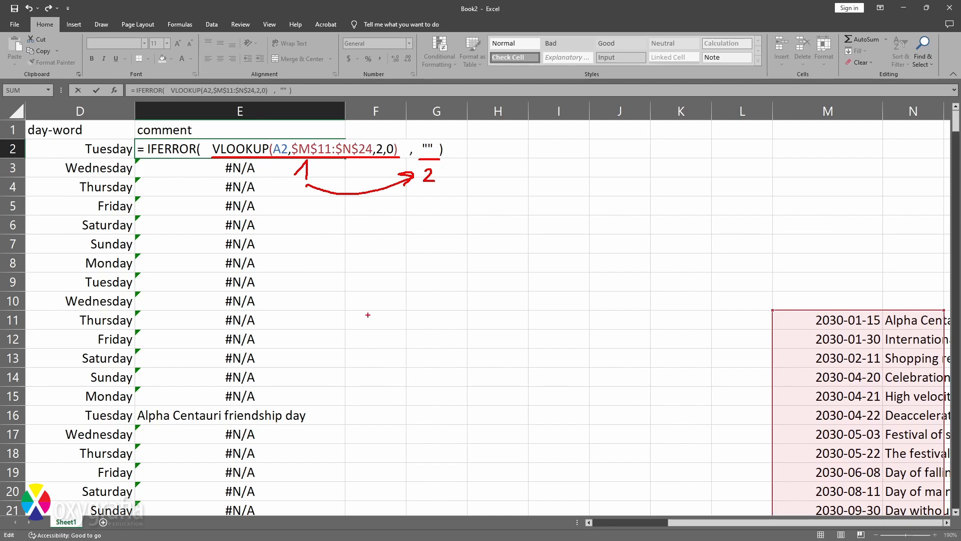
{"action": "key", "text": "Escape"}
Commit the IFERROR formula in E2 and fill it down column E for all dates.
{"action": "key", "text": "Return"}
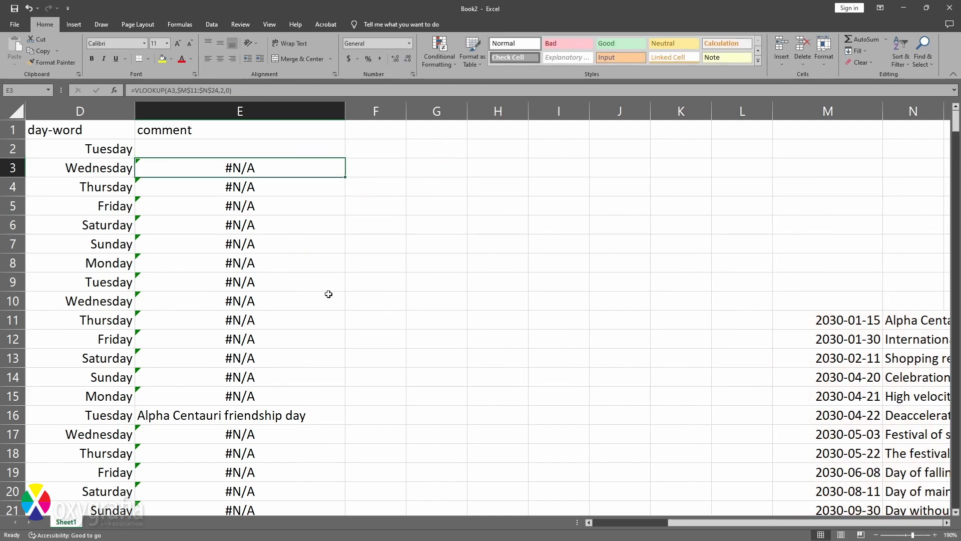
{"action": "key", "text": "Up"}
{"action": "double_click", "coordinate": [345, 158]}
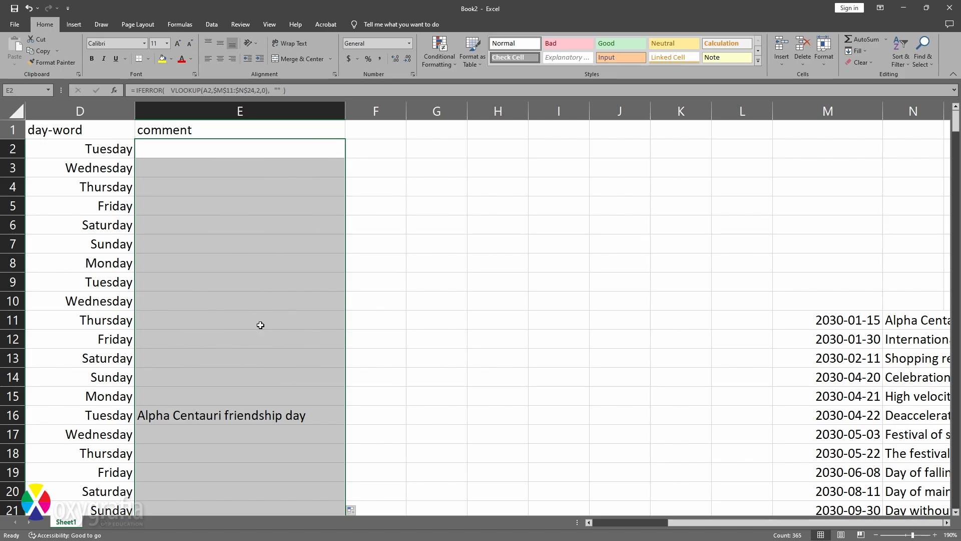
{"action": "key", "text": "Down"}
{"action": "key", "text": "Down"}
{"action": "scroll", "coordinate": [515, 274], "scroll_direction": "down", "scroll_amount": 3}
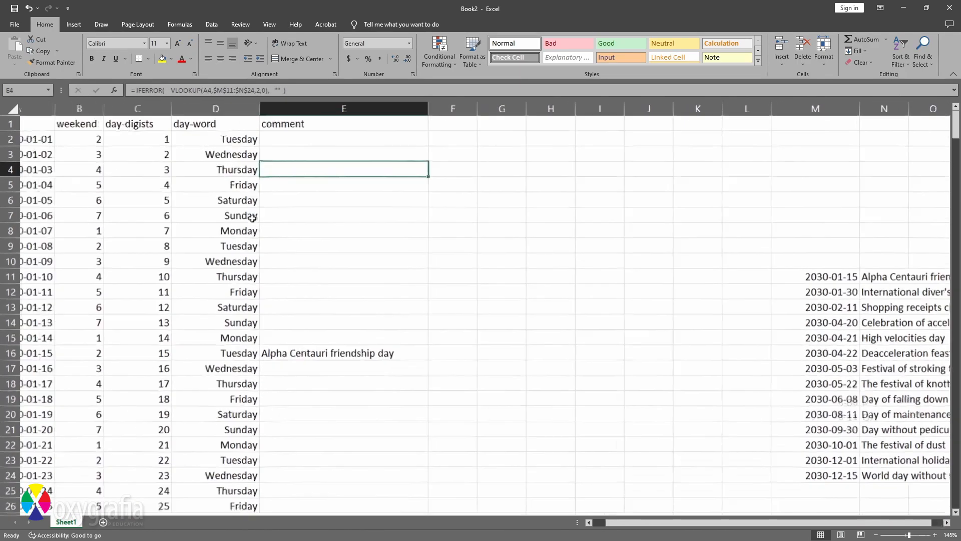
Add the header "isholiday?" in F1.
{"action": "left_click", "coordinate": [472, 129]}
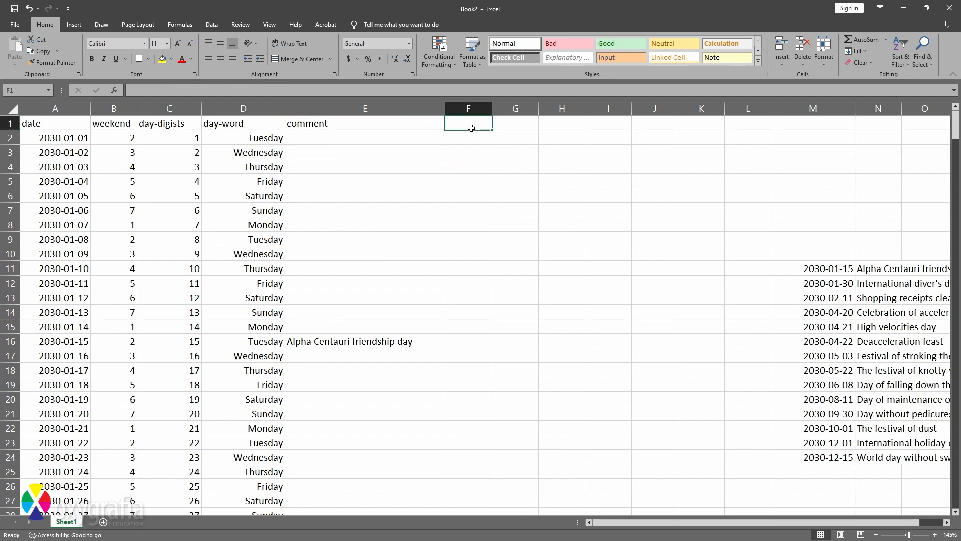
{"action": "type", "text": "isho"}
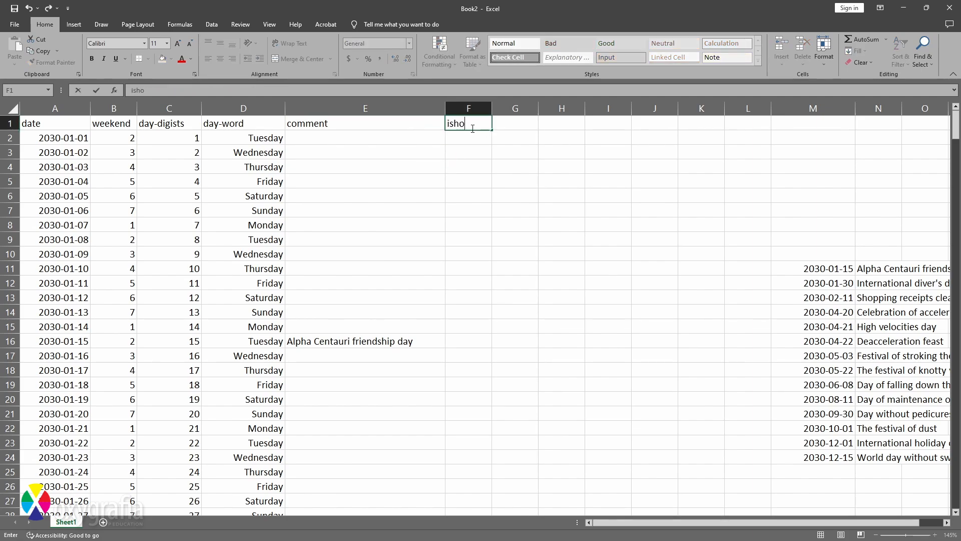
{"action": "type", "text": "liday?"}
{"action": "key", "text": "ctrl+Return"}
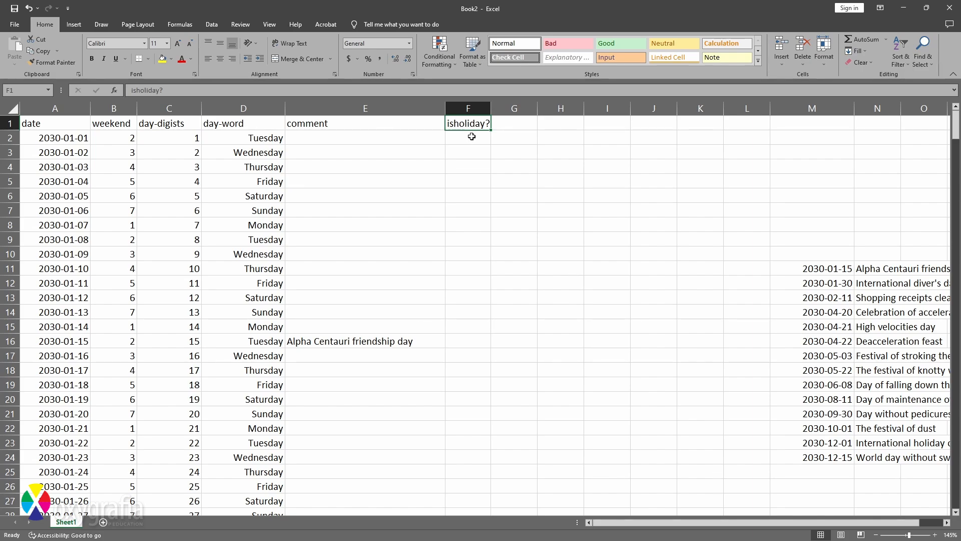
Enter =B2>=6 in F2 to test whether the date falls on a weekend.
{"action": "left_click", "coordinate": [471, 136]}
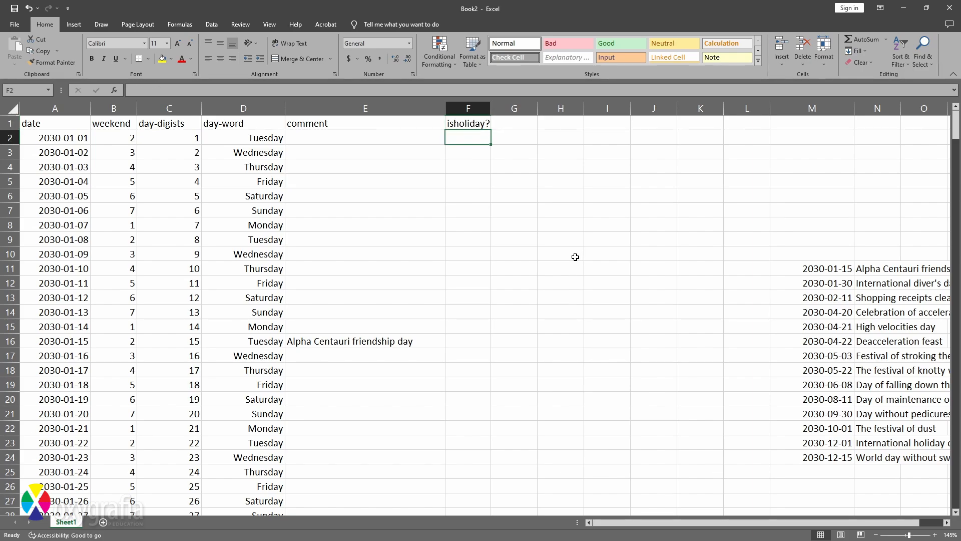
{"action": "type", "text": "="}
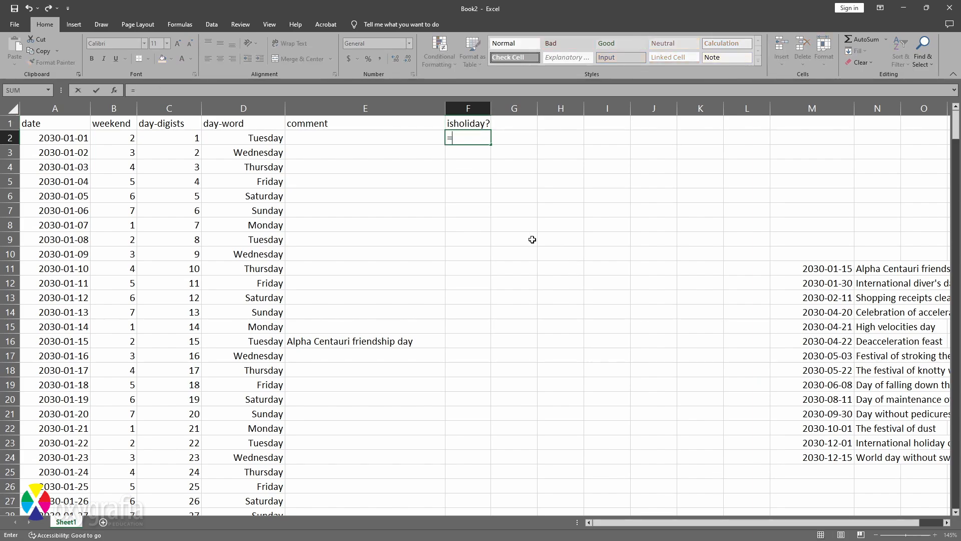
{"action": "left_click", "coordinate": [121, 139]}
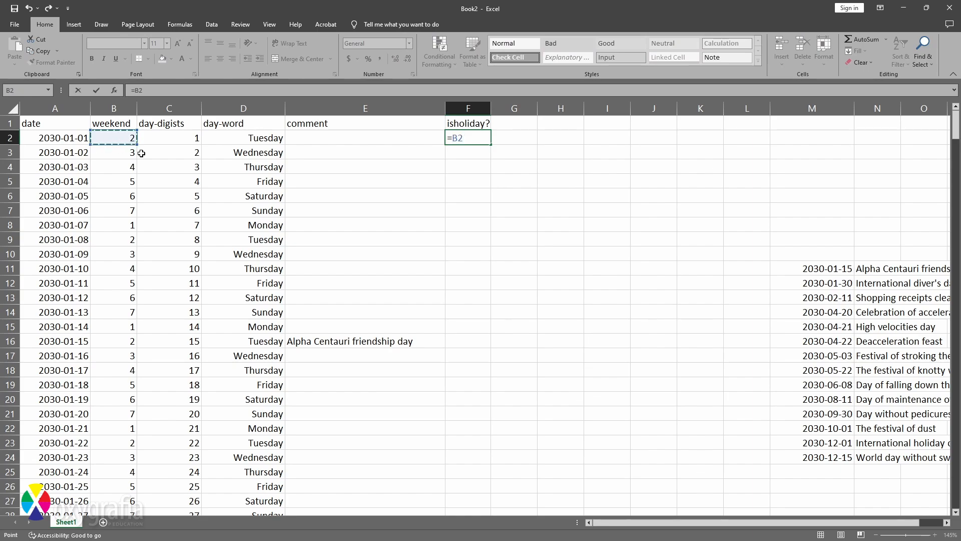
{"action": "type", "text": ">=6"}
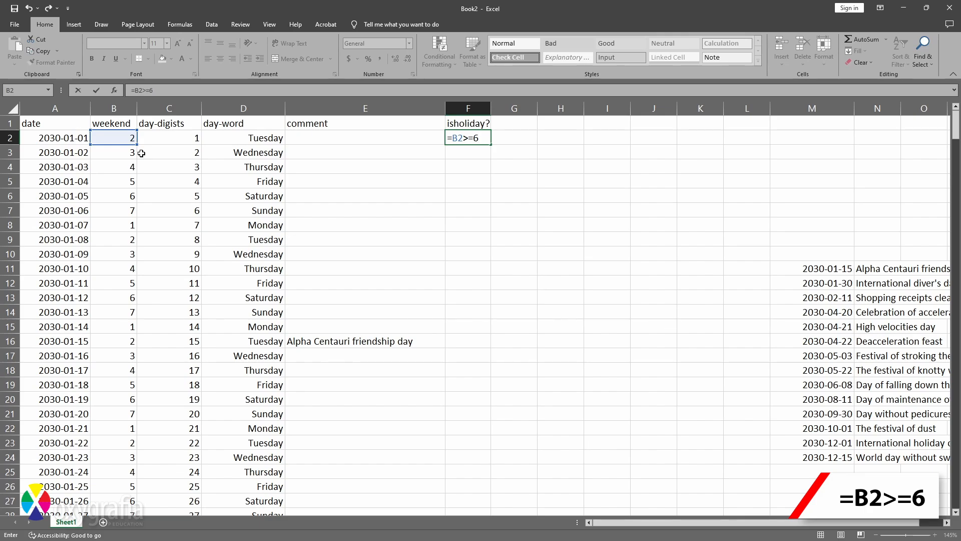
{"action": "key", "text": "Return"}
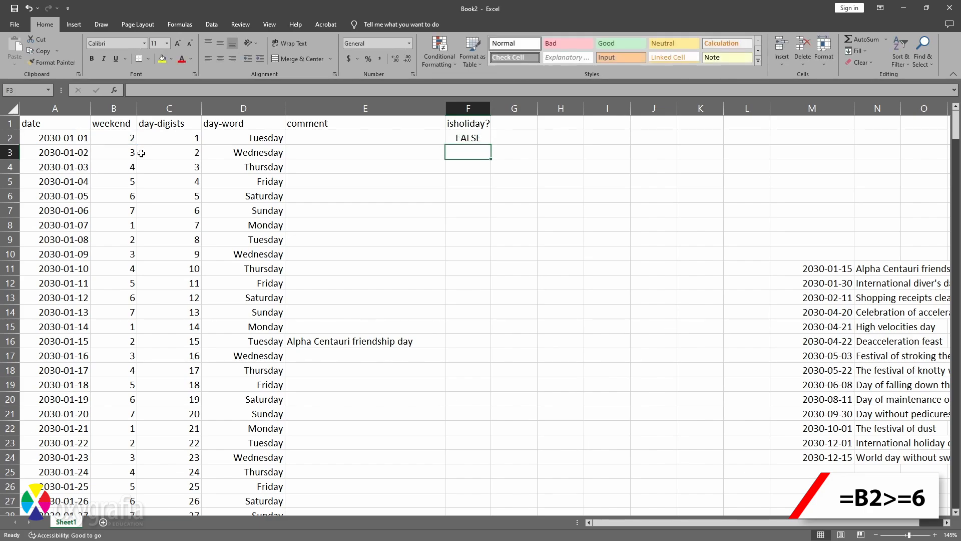
Fill the weekend test from F2 down column F for all dates and widen the column.
{"action": "left_click", "coordinate": [480, 142]}
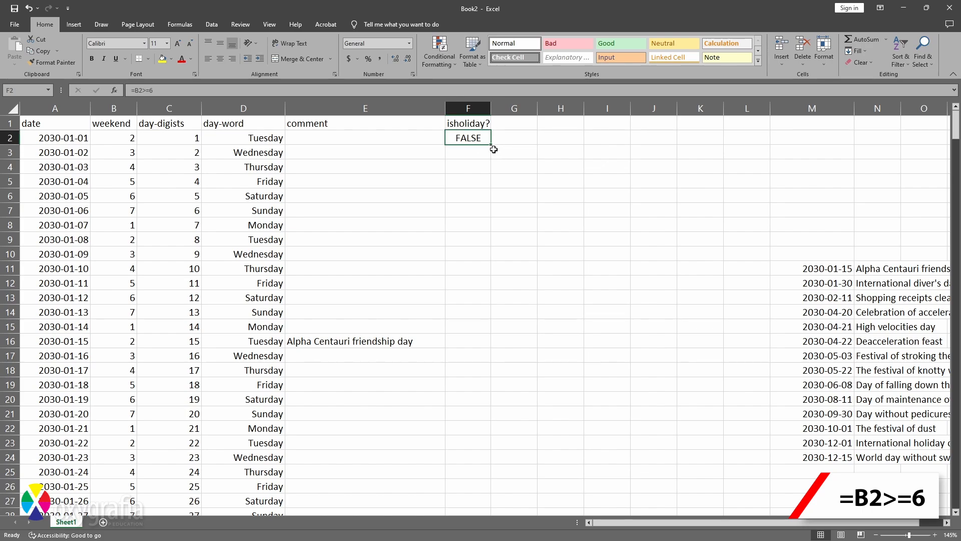
{"action": "double_click", "coordinate": [490, 144]}
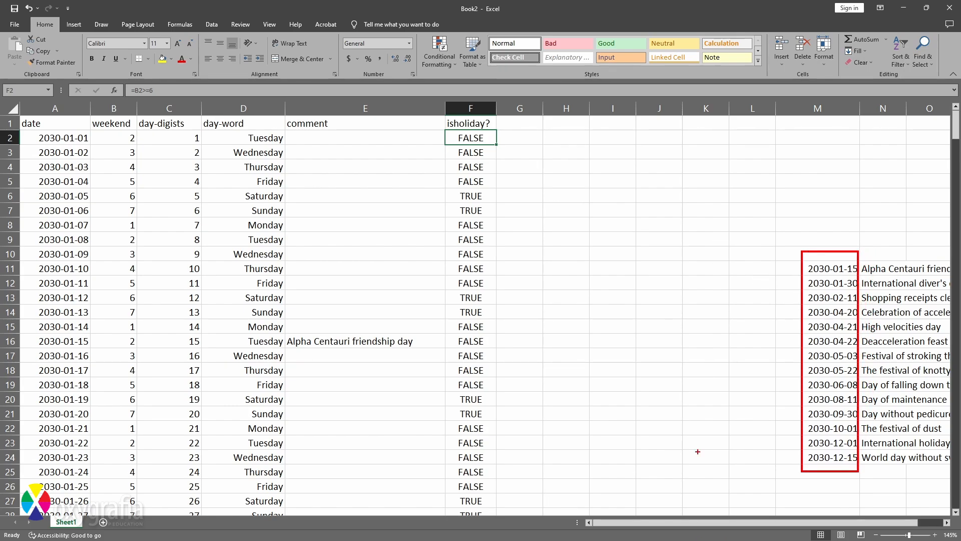
{"action": "left_click_drag", "start_coordinate": [497, 108], "coordinate": [560, 107]}
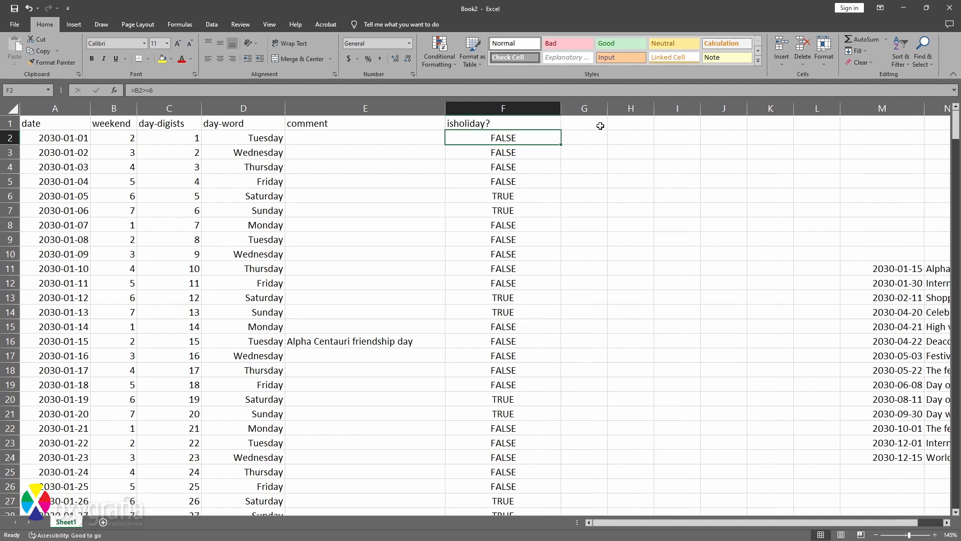
Reopen the formula in F2 and place its weekend test B2>=6 as the first argument of an OR function.
{"action": "double_click", "coordinate": [505, 137]}
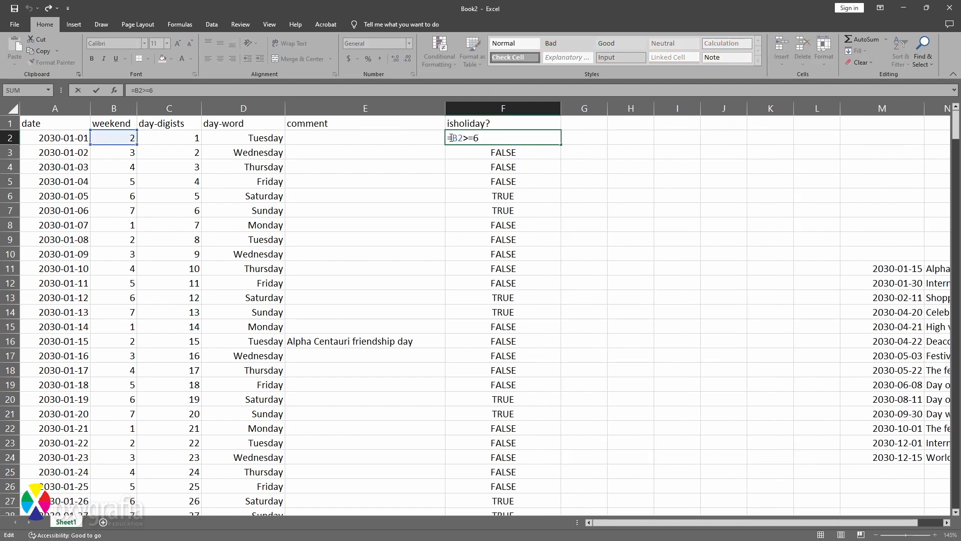
{"action": "type", "text": "OR"}
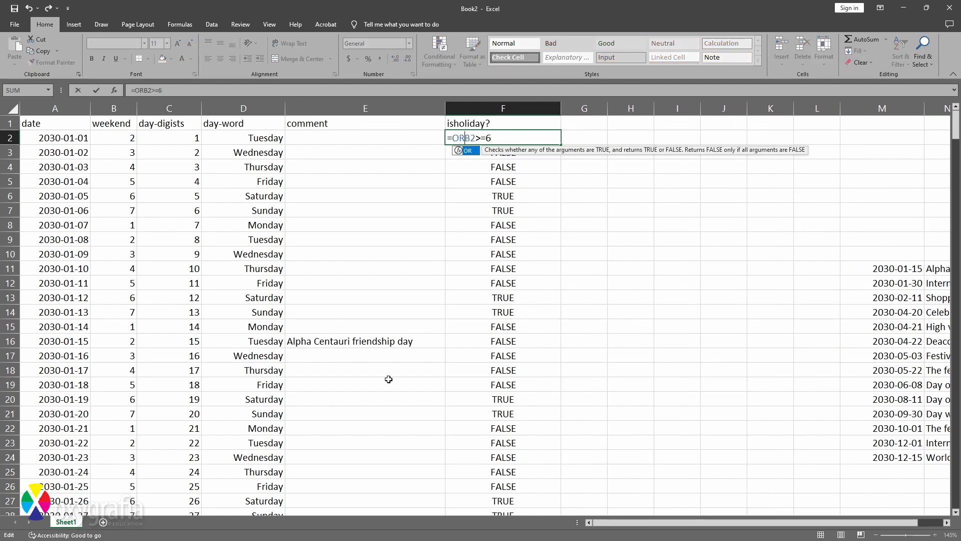
{"action": "type", "text": "("}
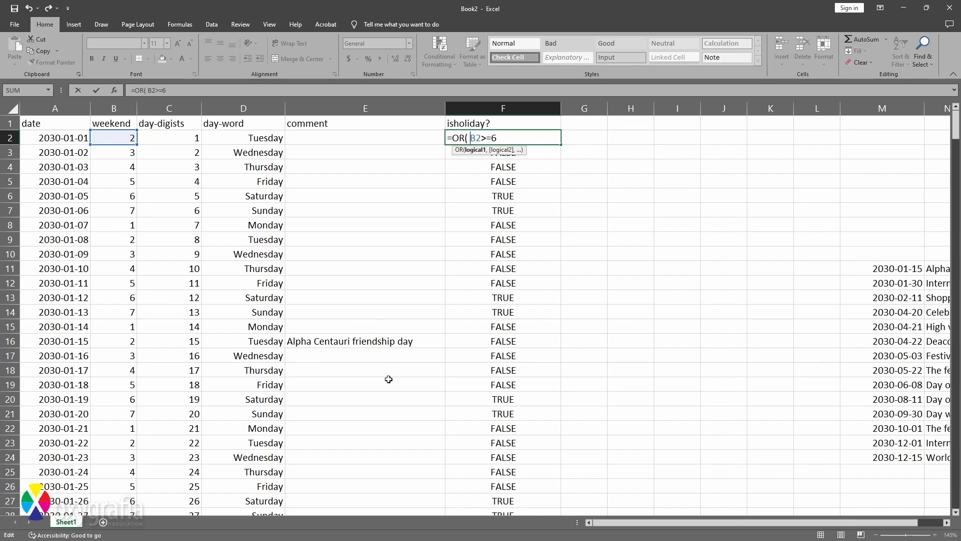
{"action": "key", "text": "BackSpace"}
{"action": "key", "text": "BackSpace"}
{"action": "key", "text": "End"}
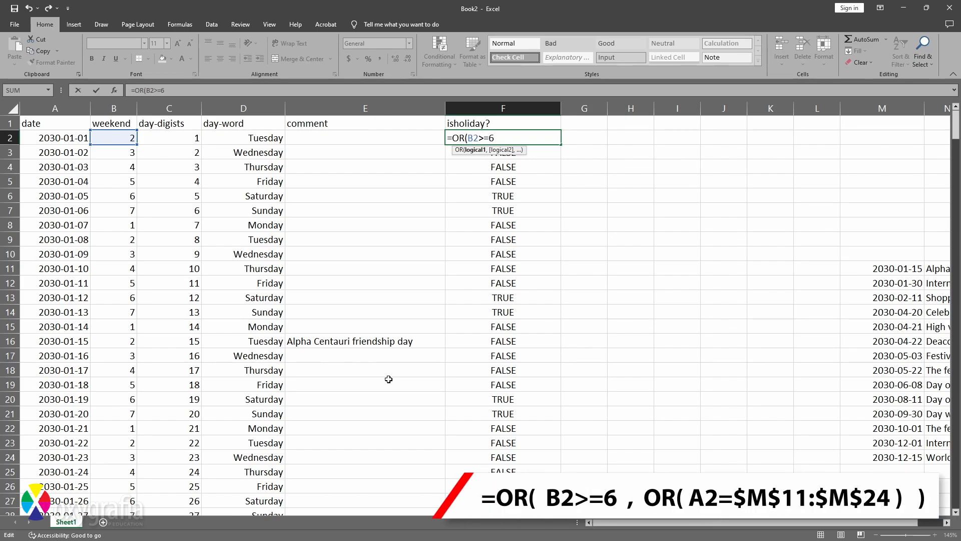
Add OR(A2=M11:M24) as the second argument of the OR formula in F2 to test the date against the holiday list.
{"action": "type", "text": ","}
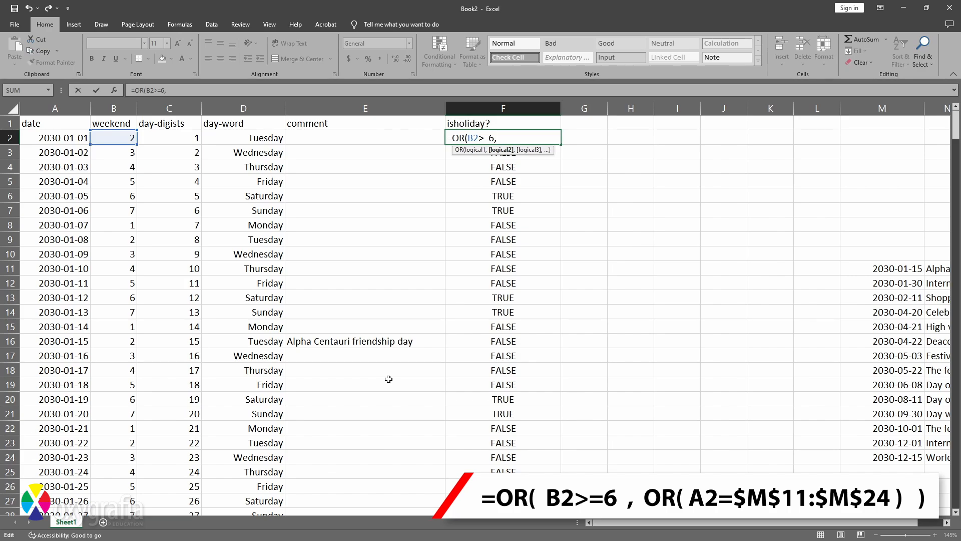
{"action": "type", "text": "OR"}
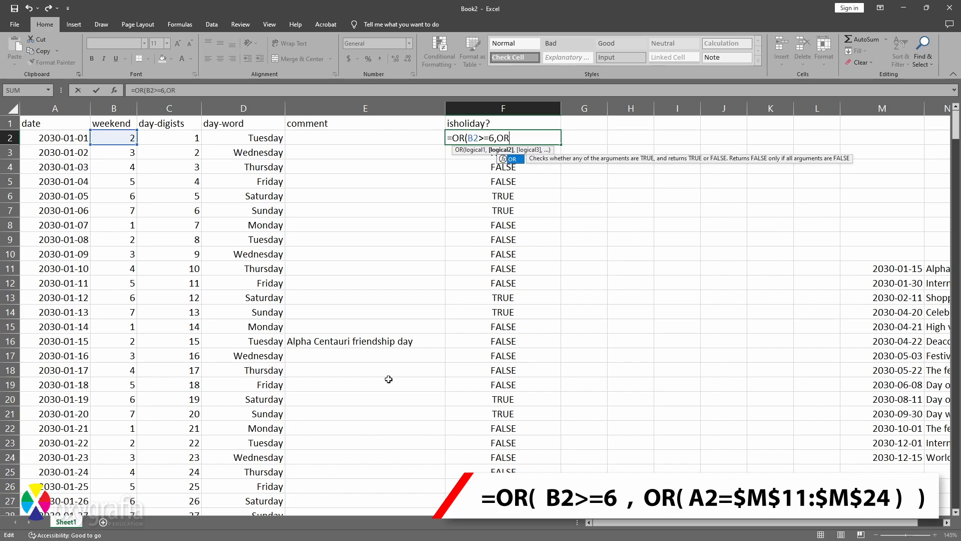
{"action": "type", "text": "("}
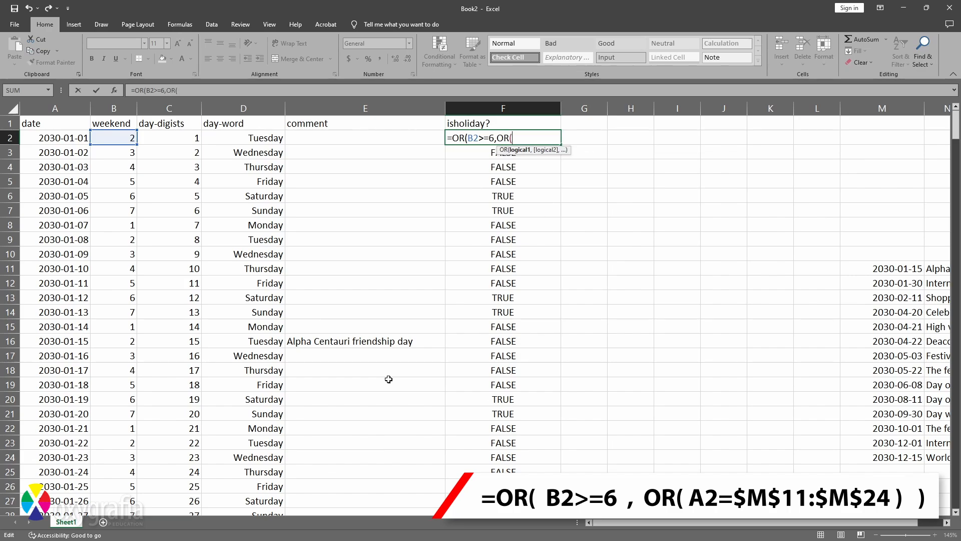
{"action": "left_click", "coordinate": [72, 139]}
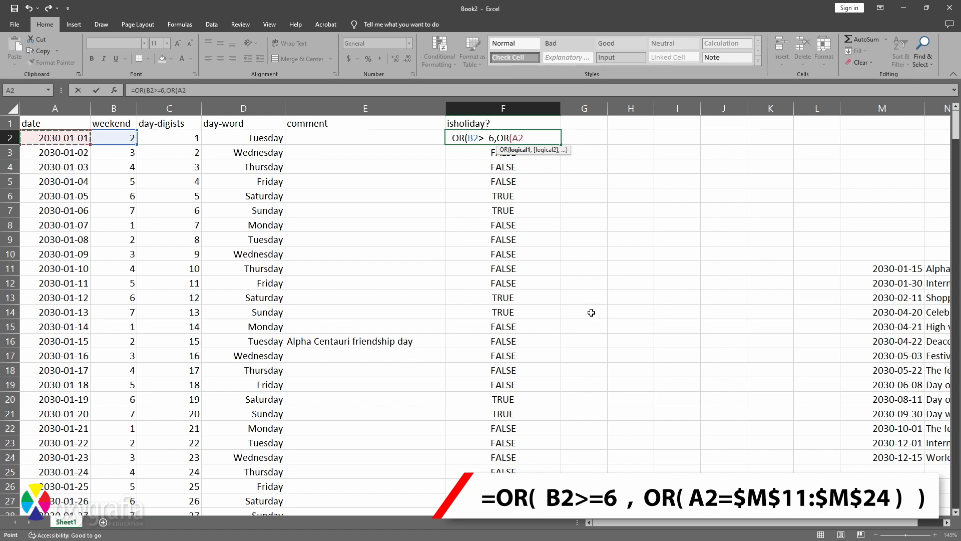
{"action": "type", "text": "="}
{"action": "left_click_drag", "start_coordinate": [879, 269], "coordinate": [867, 456]}
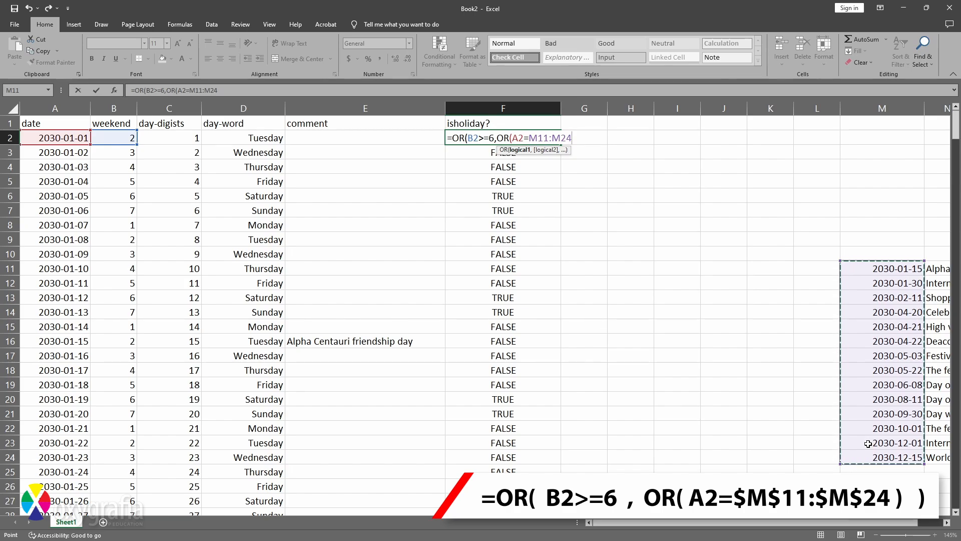
{"action": "type", "text": "))"}
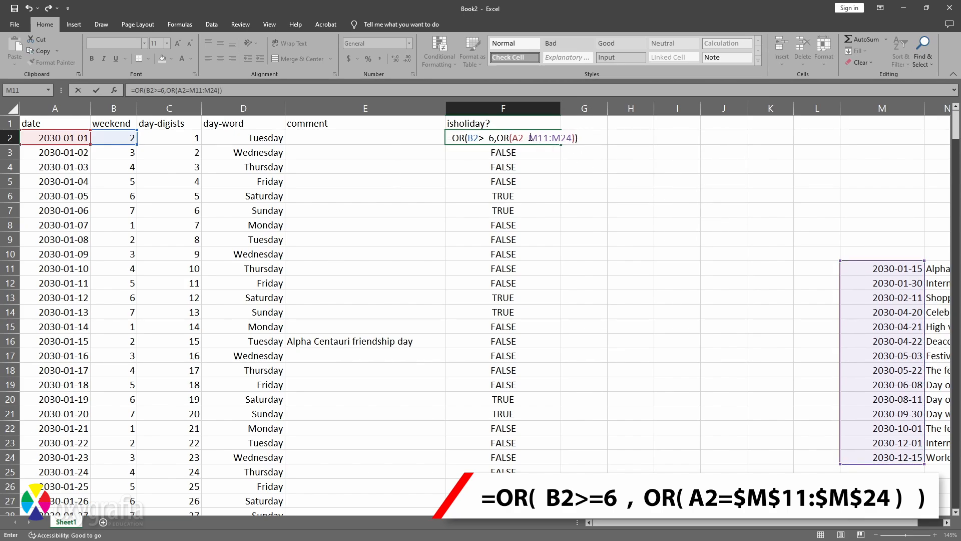
Make the holiday range in the F2 formula absolute as $M$11:$M$24 and enter it as an array formula.
{"action": "left_click_drag", "start_coordinate": [531, 136], "coordinate": [572, 138]}
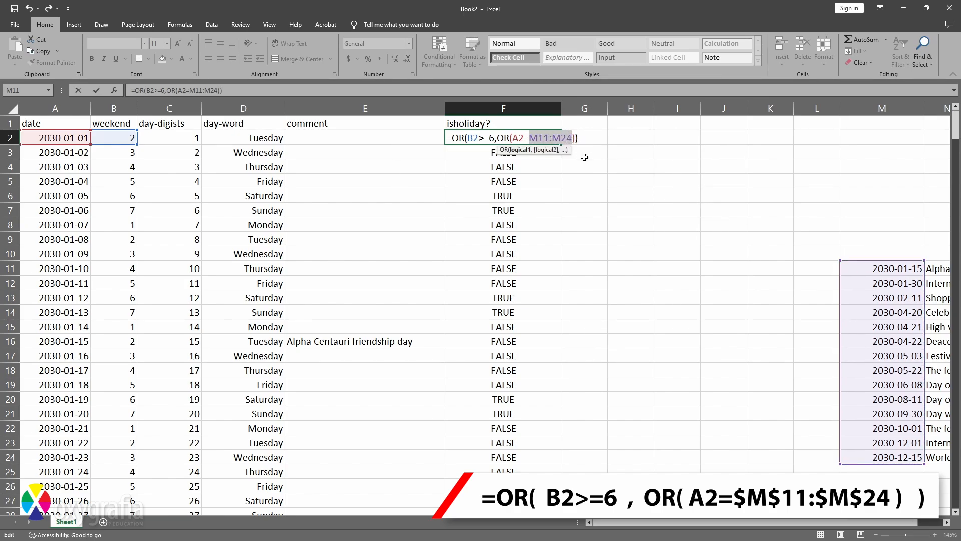
{"action": "key", "text": "F4"}
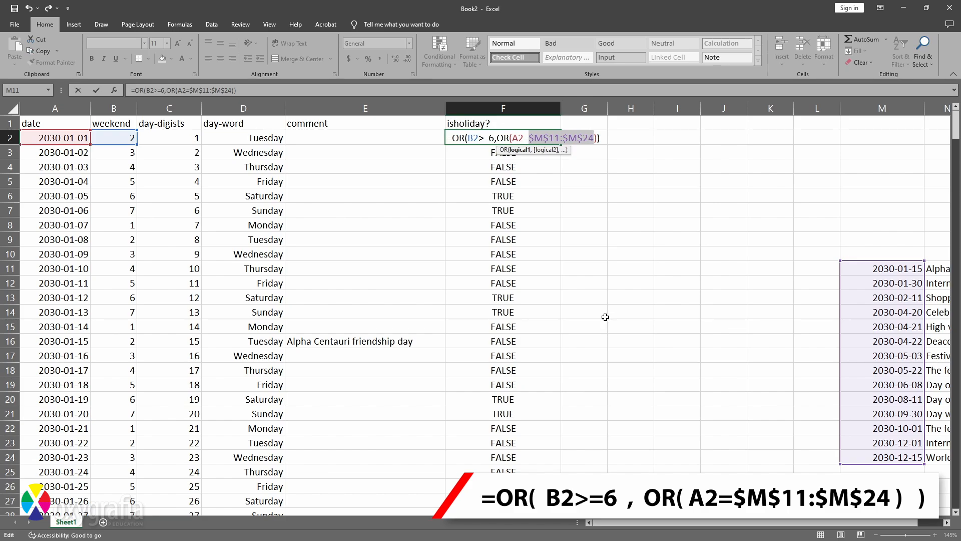
{"action": "left_click", "coordinate": [588, 139]}
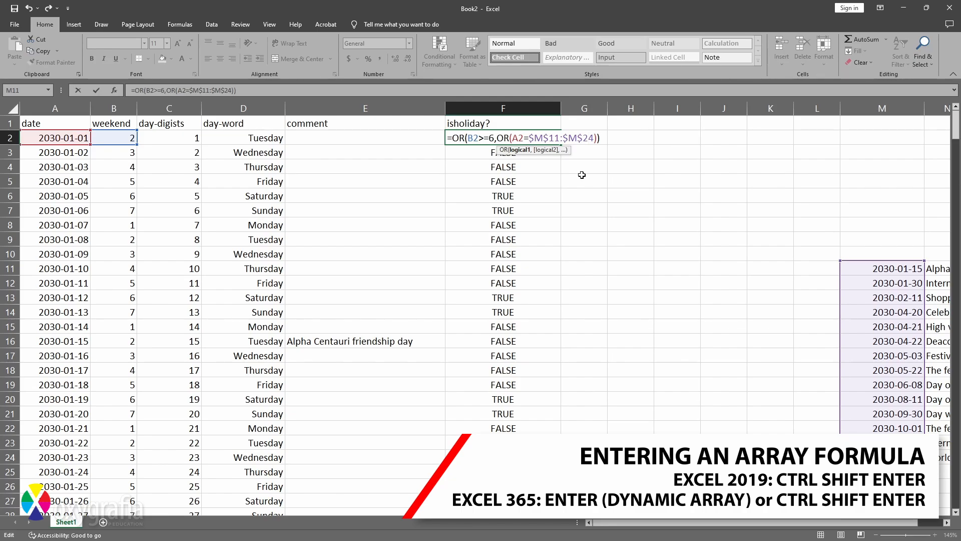
{"action": "key", "text": "ctrl+shift+Return"}
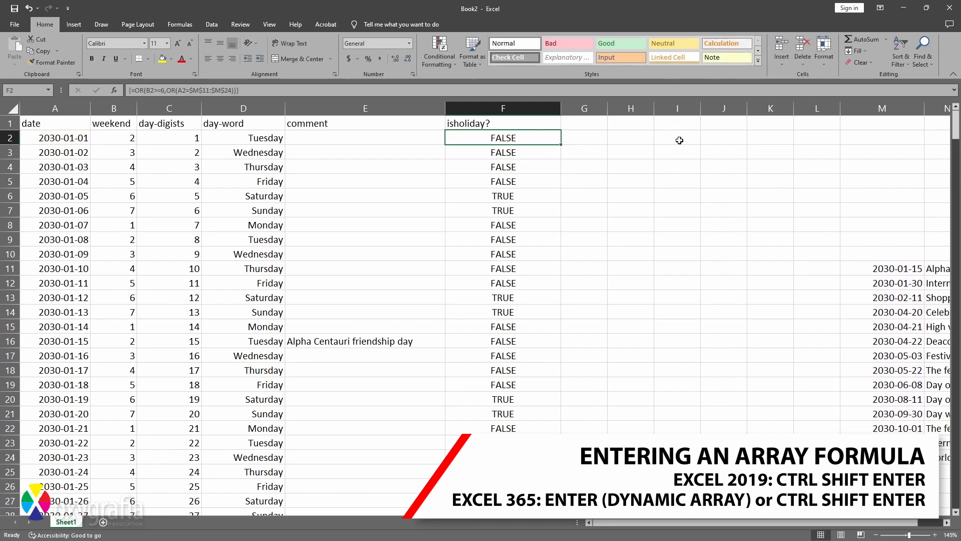
Fill the array formula from F2 down column F and check the flags for the first two listed holidays, 2030-01-15 and 2030-01-30.
{"action": "double_click", "coordinate": [562, 145]}
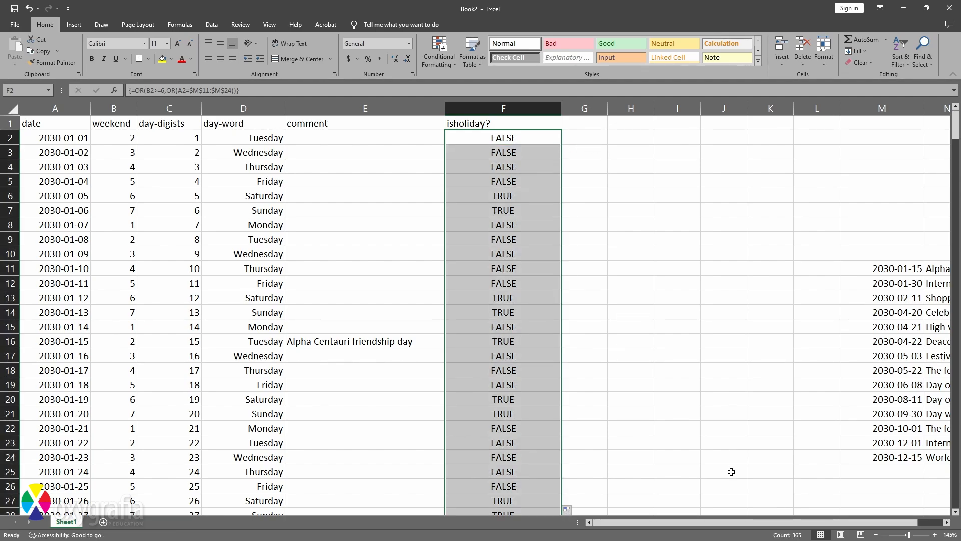
{"action": "left_click", "coordinate": [828, 263]}
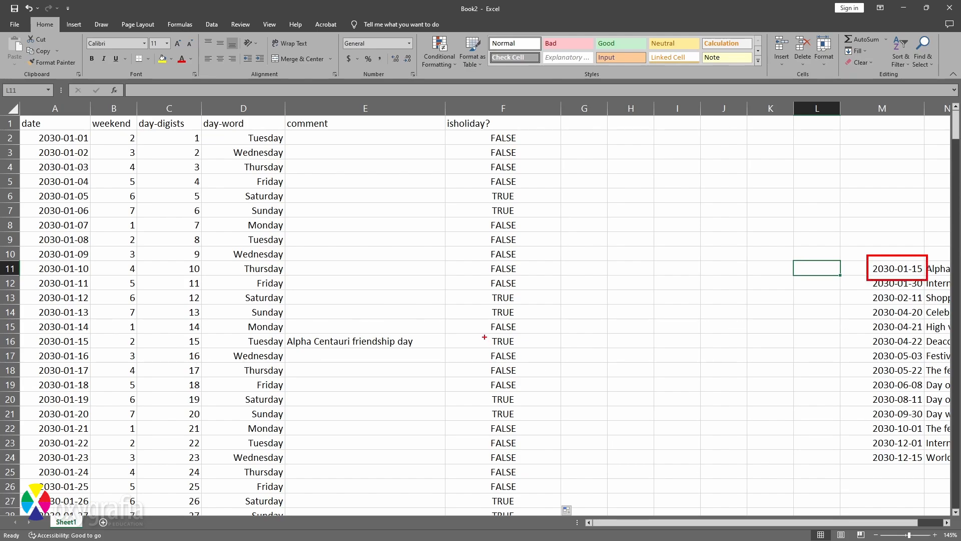
{"action": "mouse_move", "coordinate": [487, 335]}
{"action": "left_mouse_down"}
{"action": "mouse_move", "coordinate": [522, 350]}
{"action": "mouse_move", "coordinate": [861, 274]}
{"action": "left_mouse_up"}
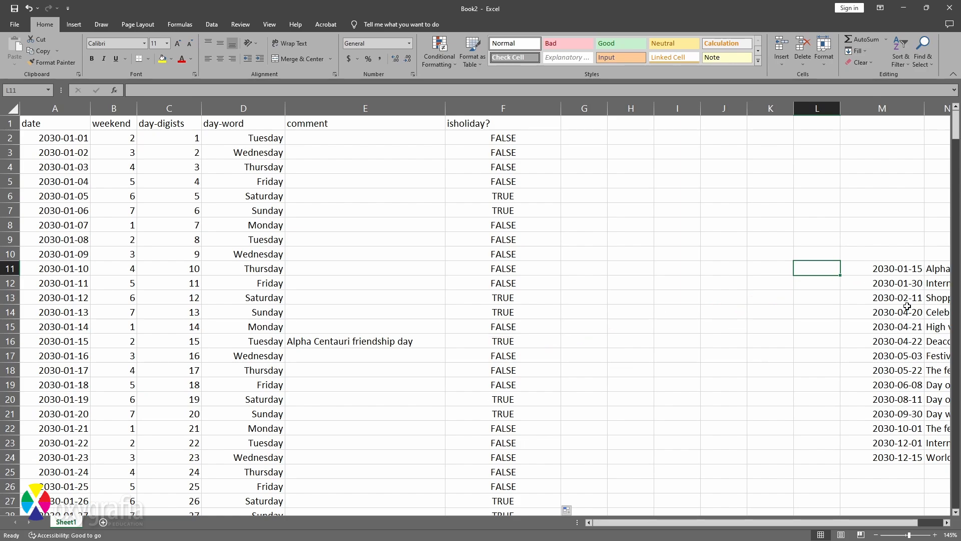
{"action": "left_click", "coordinate": [911, 285]}
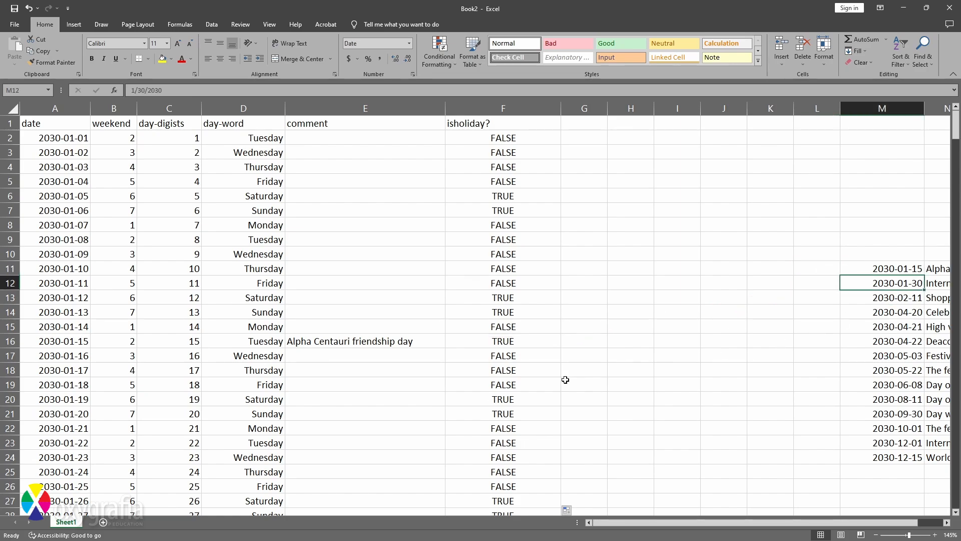
{"action": "scroll", "coordinate": [521, 376], "scroll_direction": "down", "scroll_amount": 4}
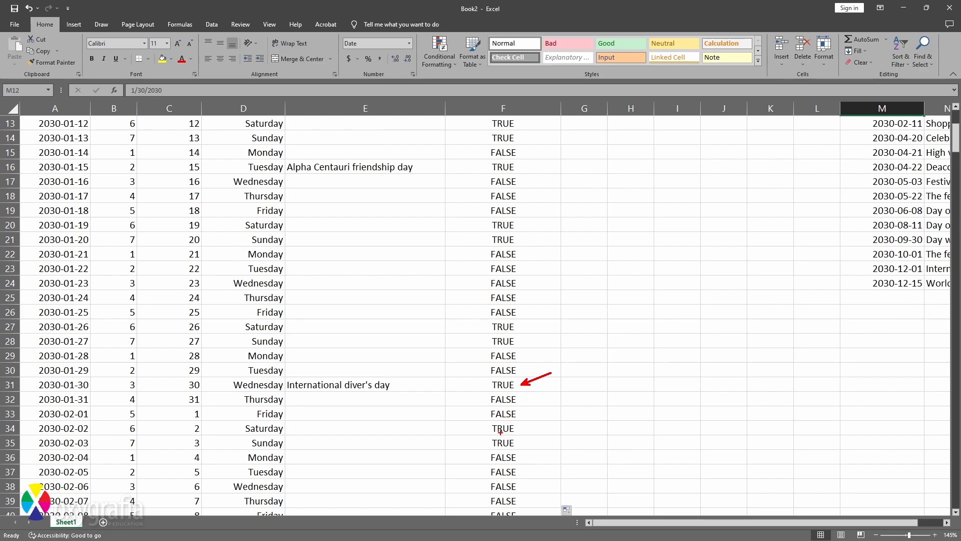
{"action": "scroll", "coordinate": [560, 400], "scroll_direction": "up", "scroll_amount": 4}
Narrow the isholiday? column and turn on filtering for the calendar table's headers.
{"action": "left_click", "coordinate": [548, 108]}
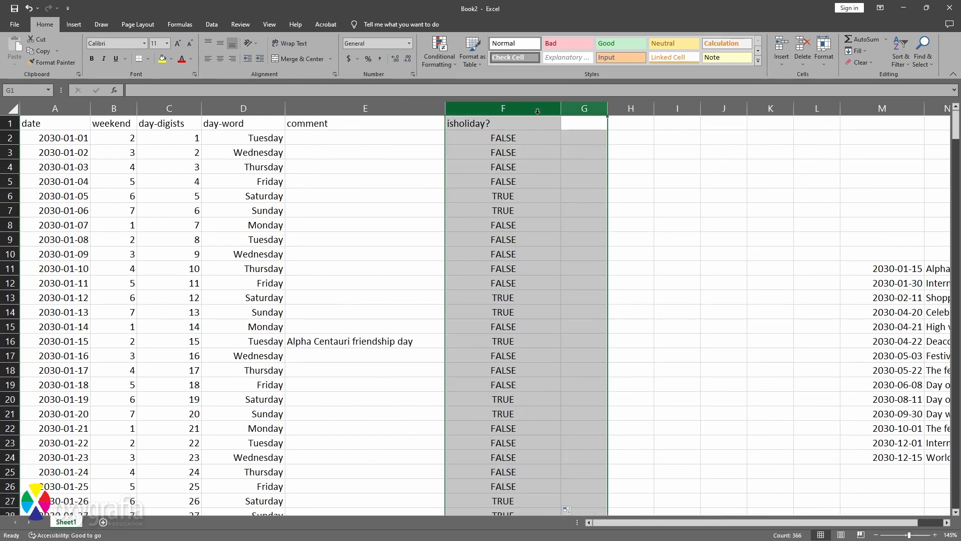
{"action": "left_click_drag", "start_coordinate": [561, 109], "coordinate": [521, 108]}
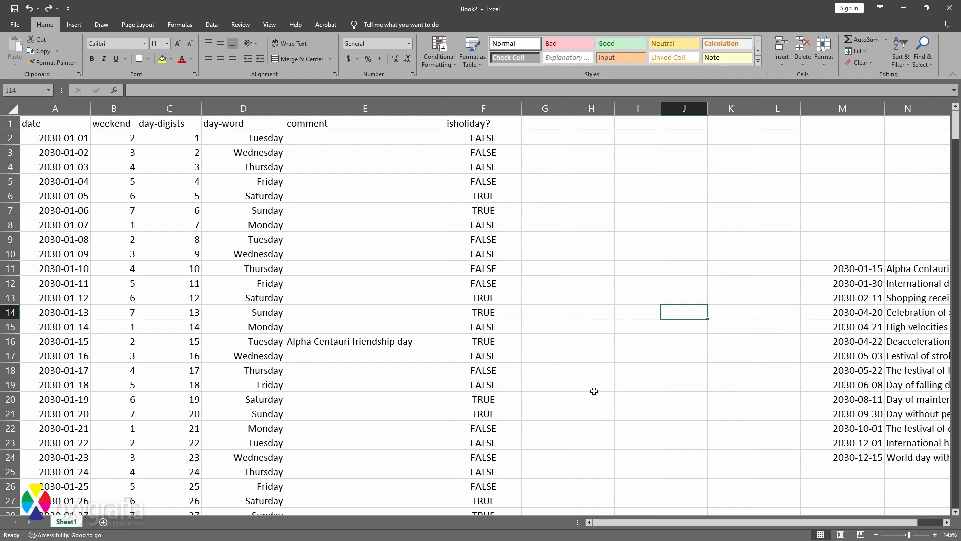
{"action": "left_click", "coordinate": [223, 199]}
{"action": "left_click", "coordinate": [869, 52]}
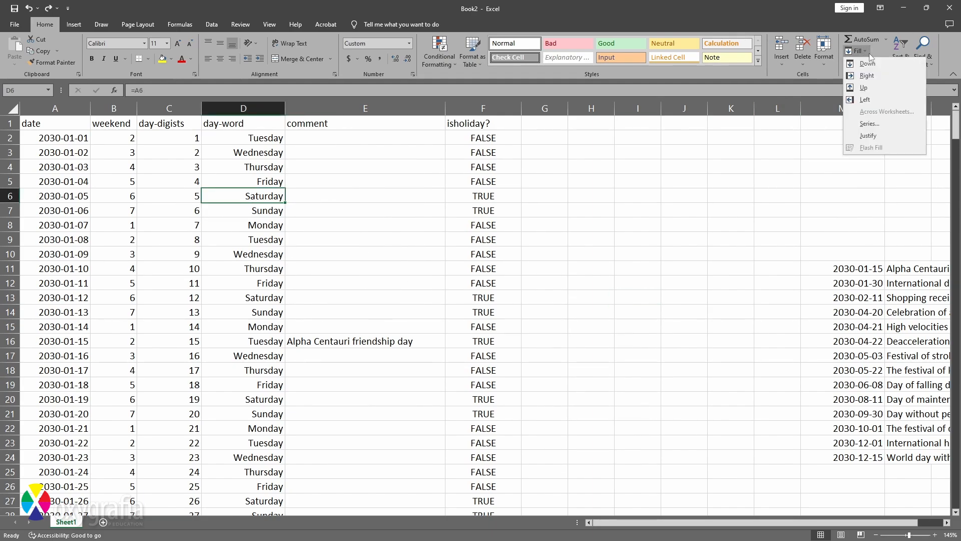
{"action": "left_click", "coordinate": [900, 52]}
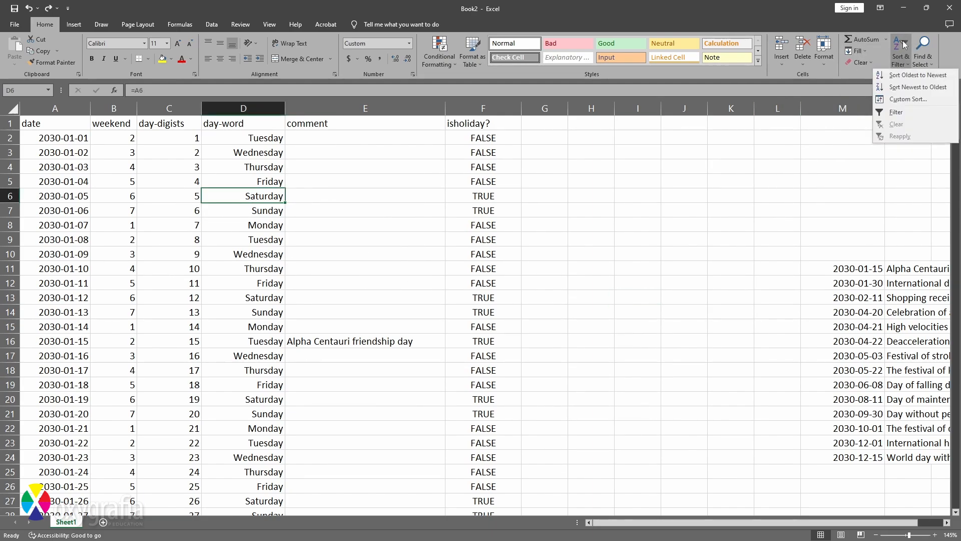
{"action": "left_click", "coordinate": [896, 112]}
Filter the weekend column to show only the value 4, and clear that filter again.
{"action": "left_click", "coordinate": [132, 126]}
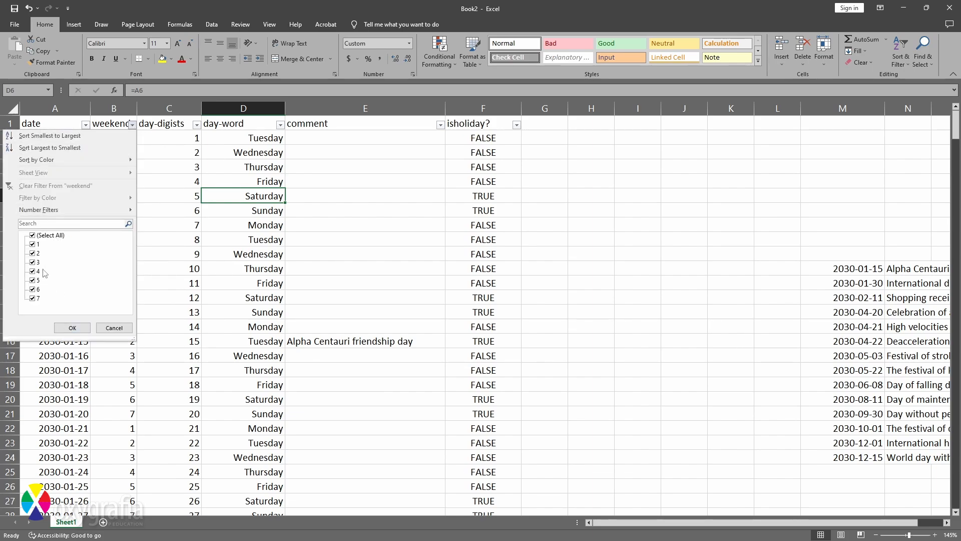
{"action": "left_click", "coordinate": [33, 235]}
{"action": "left_click", "coordinate": [33, 271]}
{"action": "left_click", "coordinate": [73, 327]}
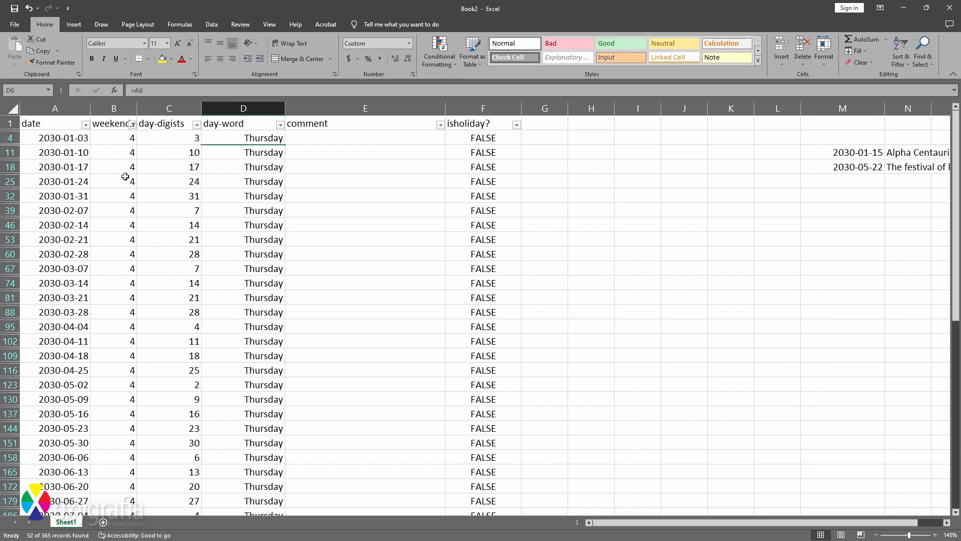
{"action": "left_click", "coordinate": [132, 124]}
{"action": "left_click", "coordinate": [76, 187]}
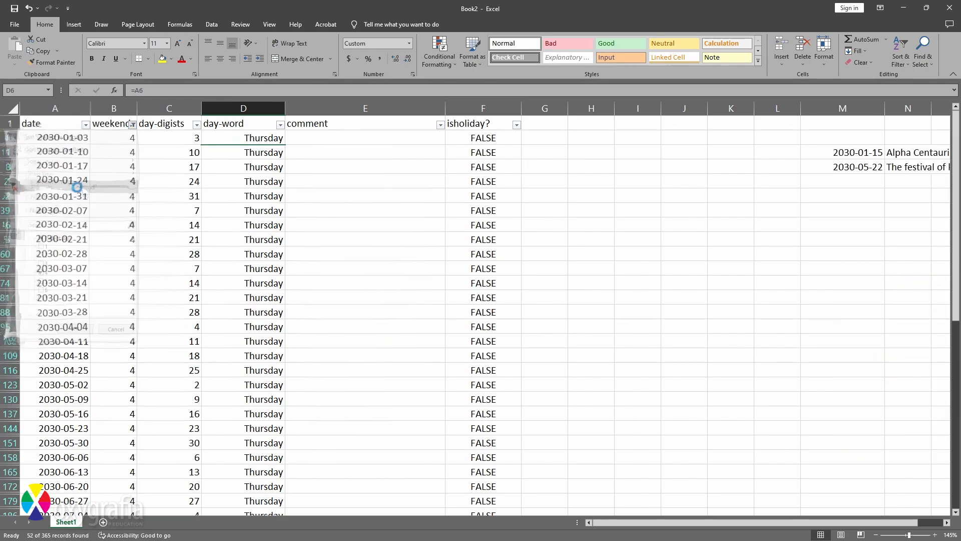
Filter the isholiday? column to show only TRUE rows, and clear that filter again.
{"action": "left_click", "coordinate": [517, 125]}
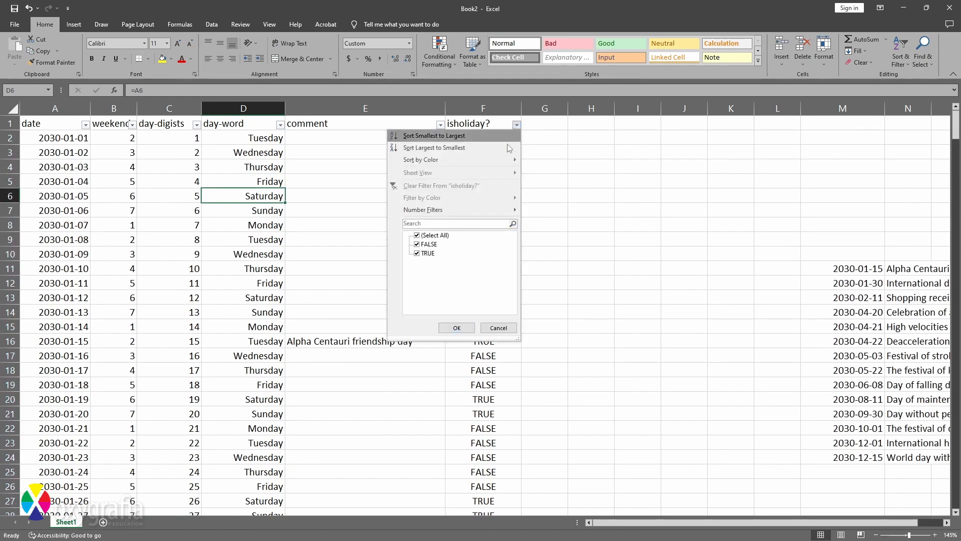
{"action": "left_click", "coordinate": [429, 244]}
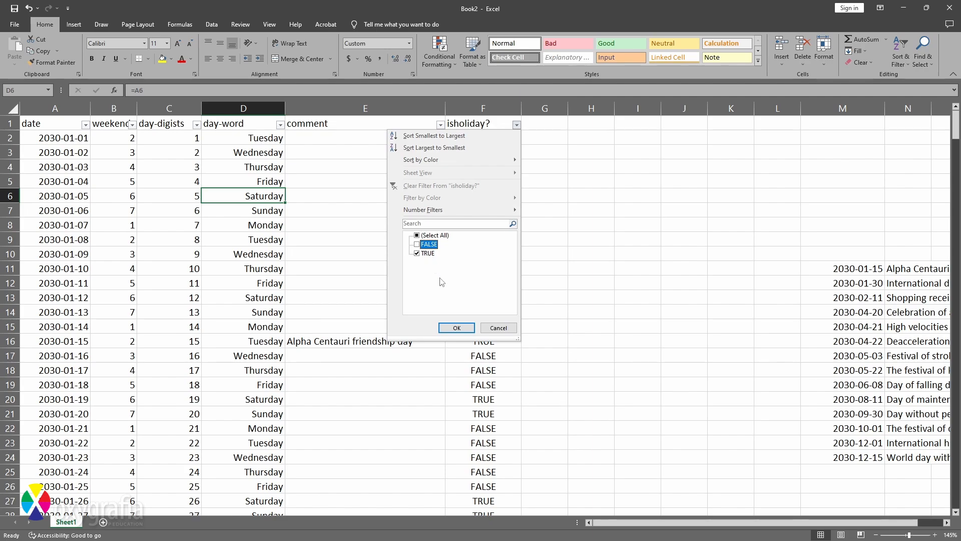
{"action": "left_click", "coordinate": [457, 327]}
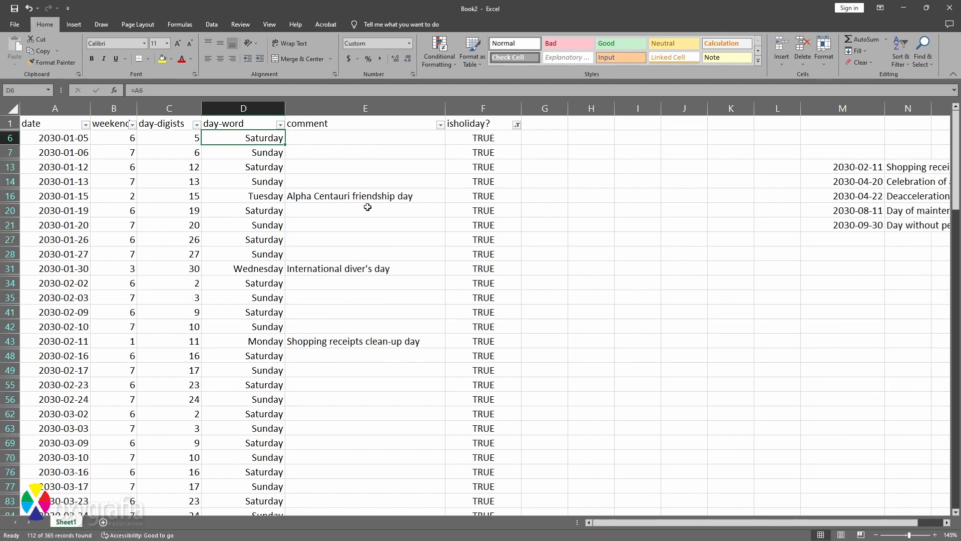
{"action": "left_click", "coordinate": [517, 125]}
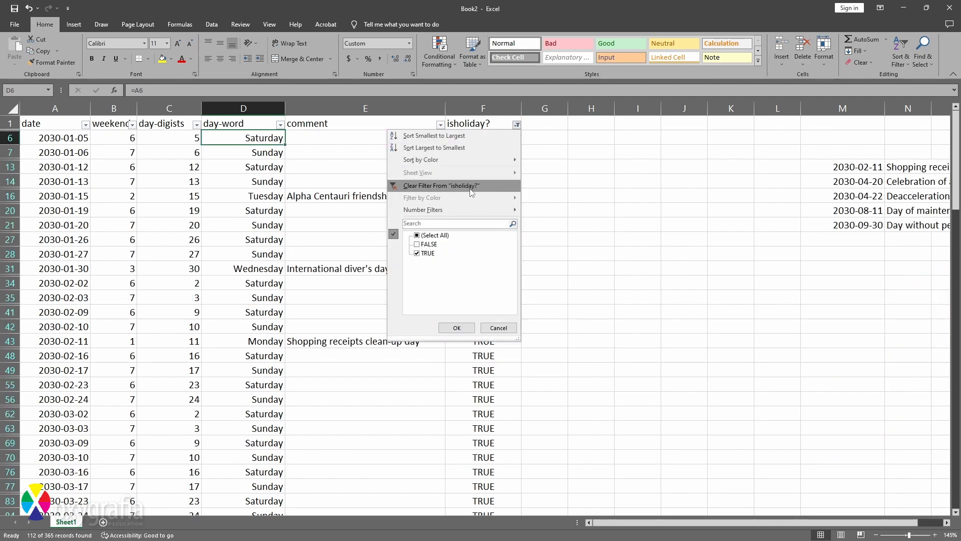
{"action": "left_click", "coordinate": [469, 191]}
{"action": "left_click", "coordinate": [400, 284]}
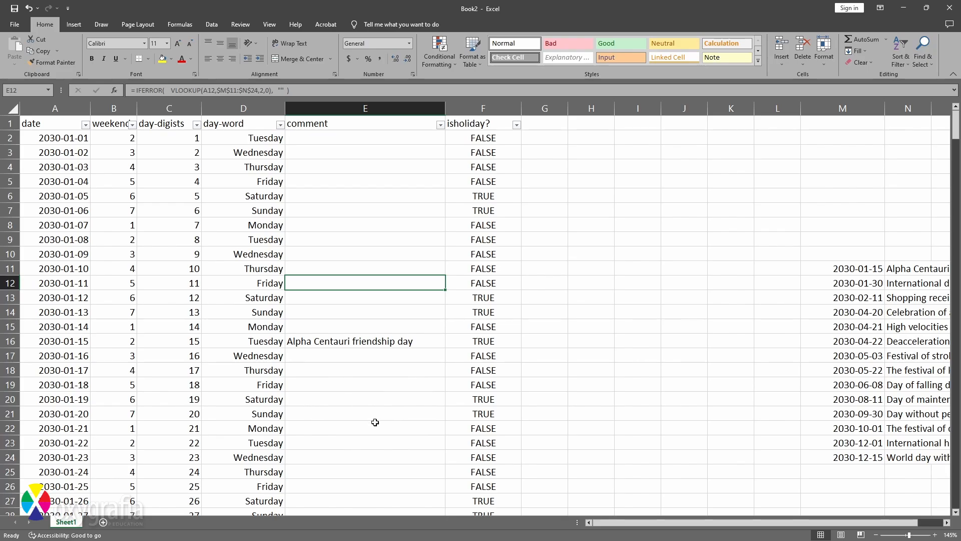